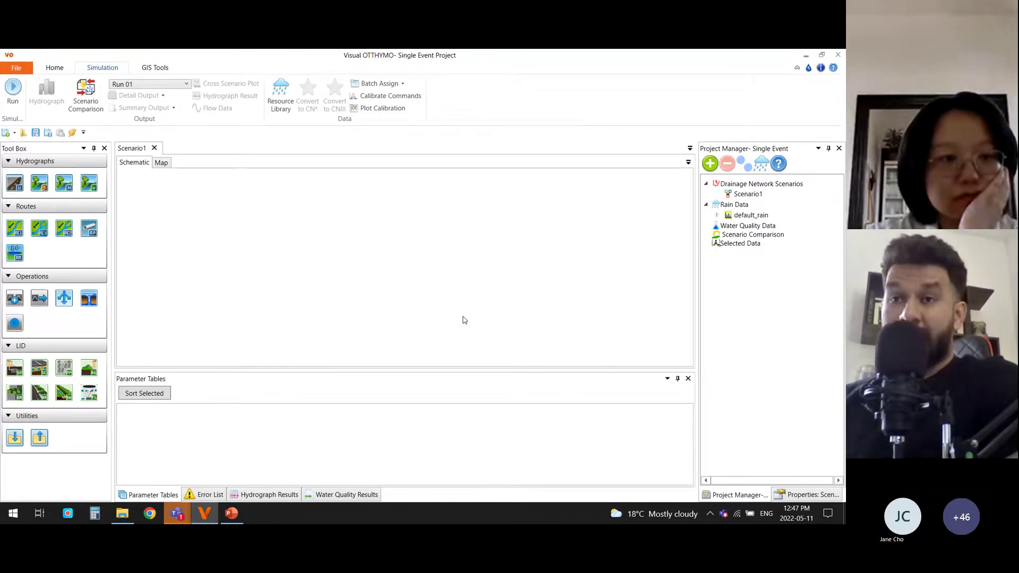
click(17, 67)
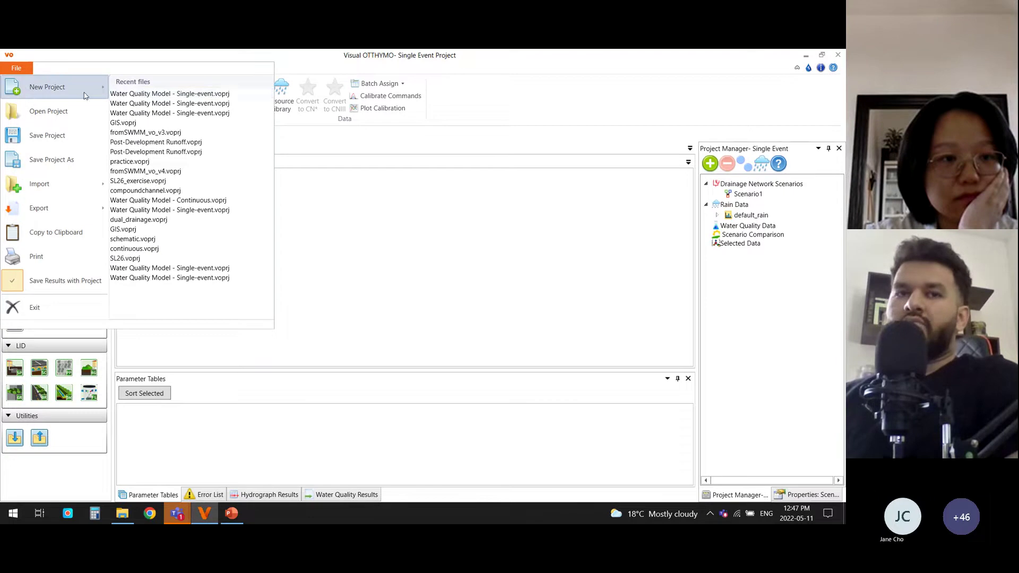
mouse_move(84, 95)
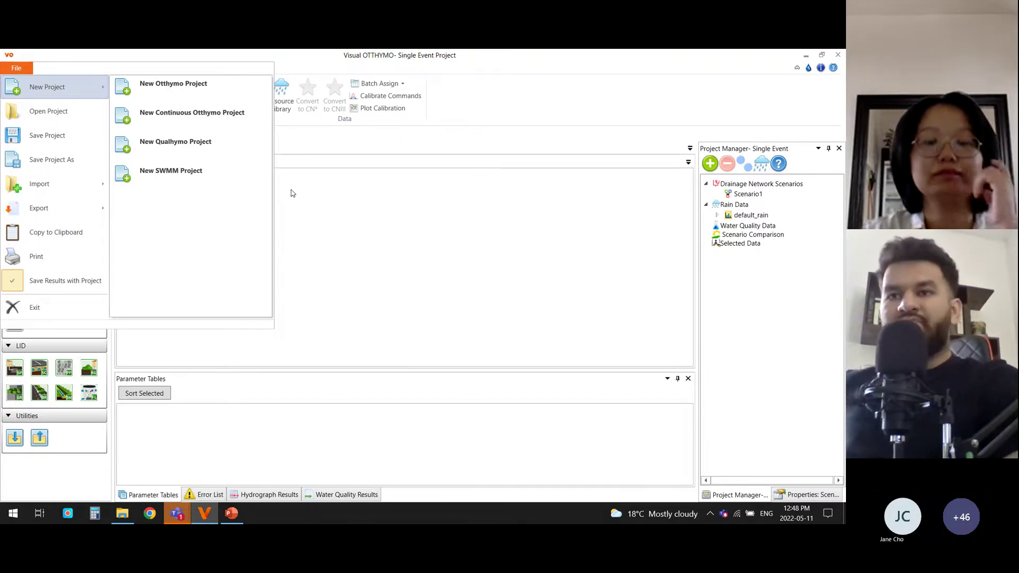
click(547, 128)
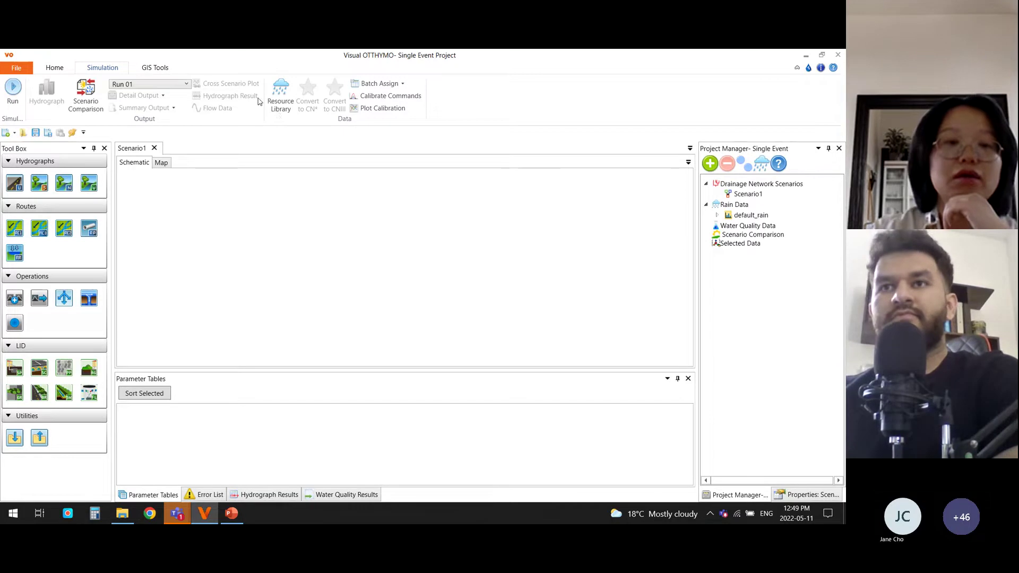
click(280, 97)
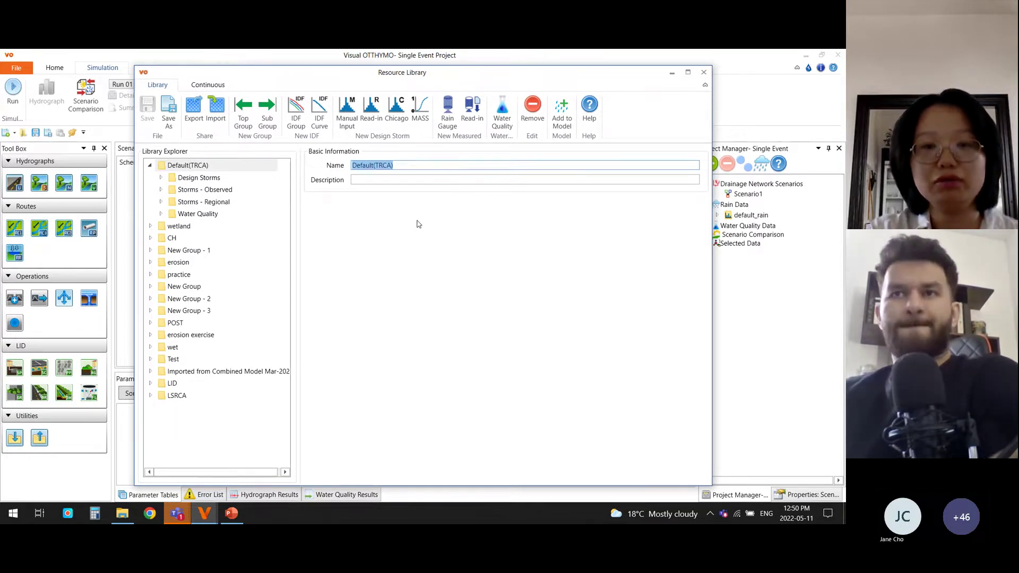
double_click(208, 177)
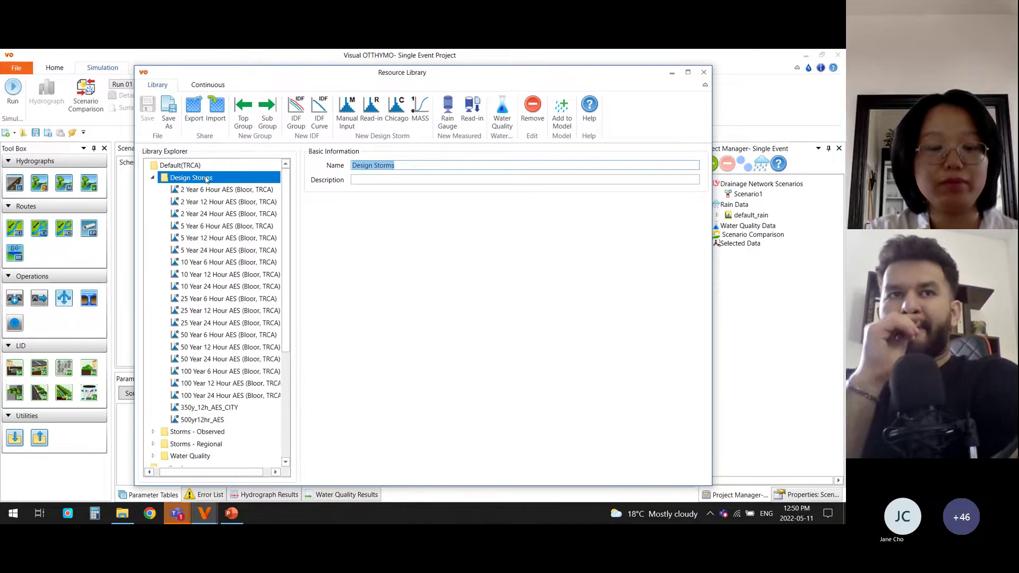
click(153, 178)
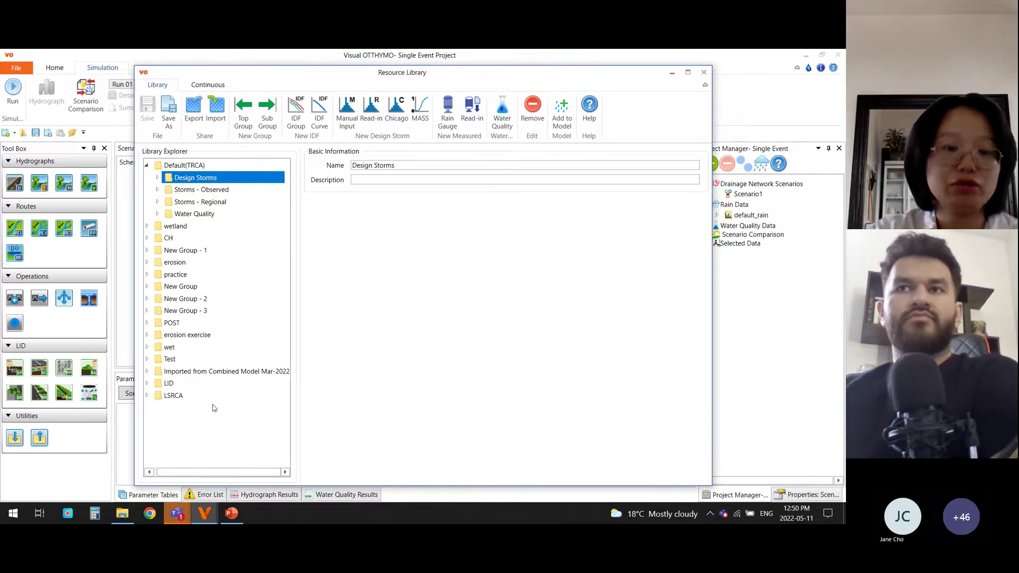
drag(187, 473, 180, 473)
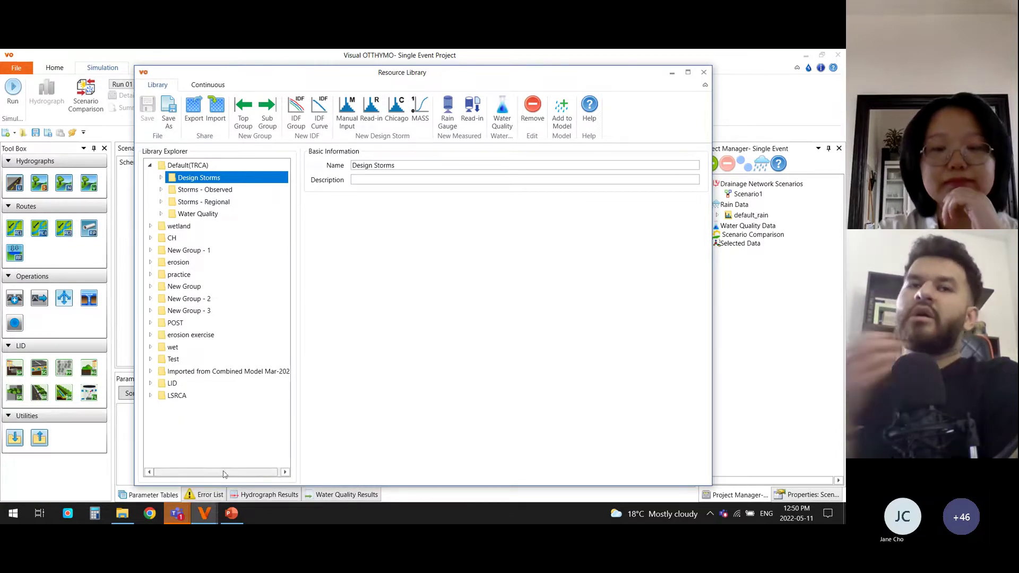
drag(606, 76, 603, 71)
click(182, 521)
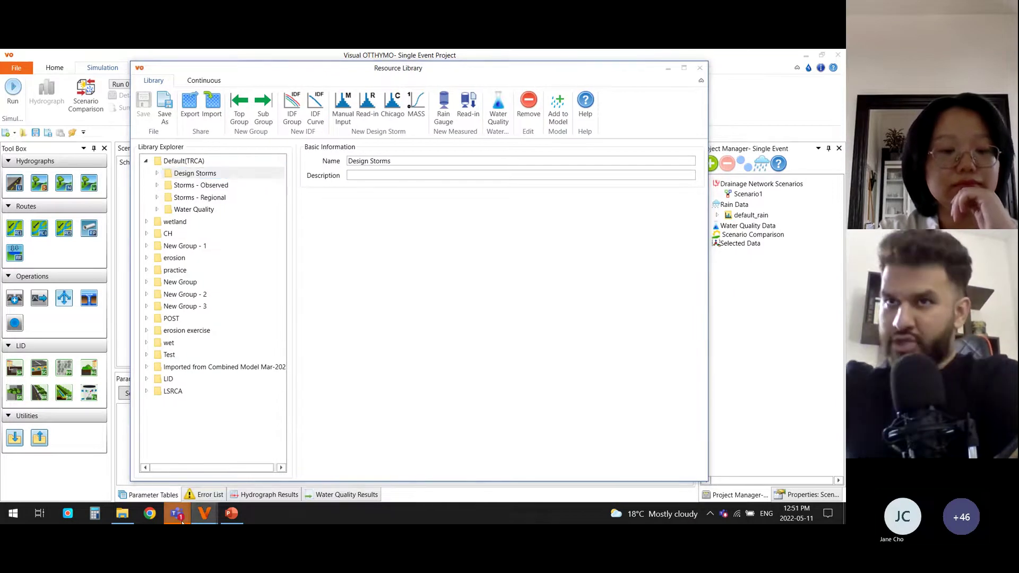
click(484, 292)
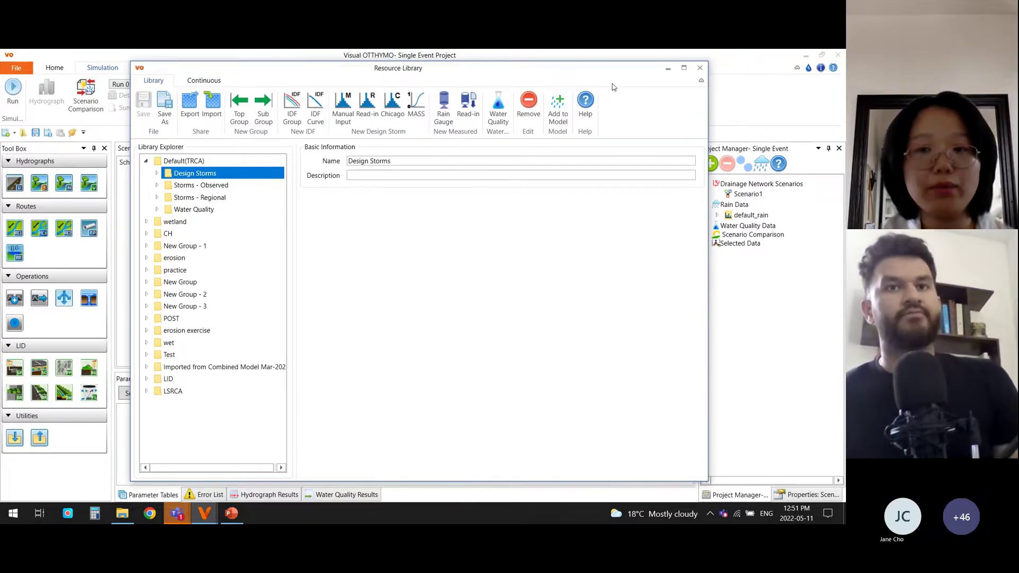
click(699, 68)
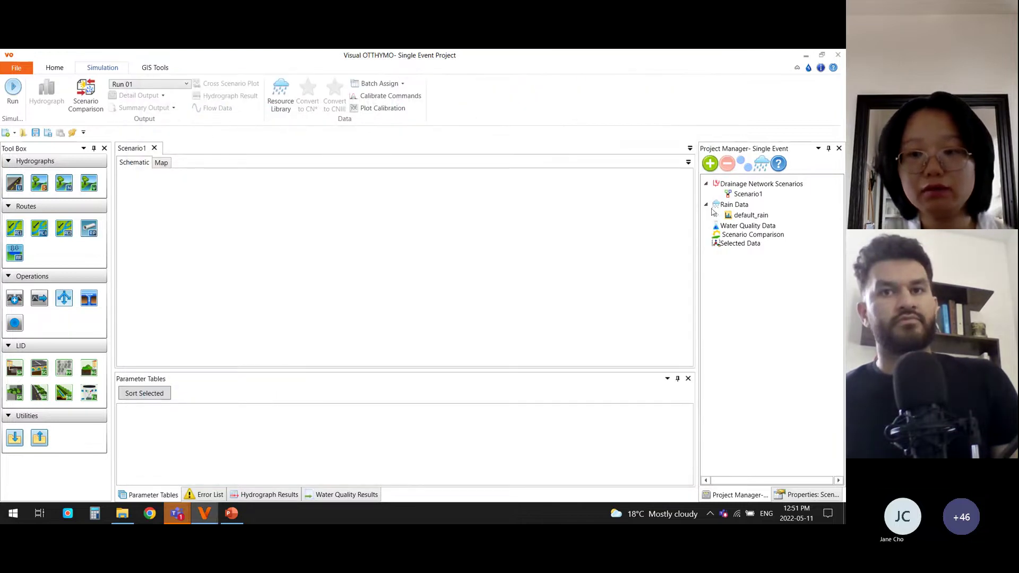
- Reveal the default_Chicago storm under default_rain, close the Resource Library, and switch to File Explorer
click(717, 214)
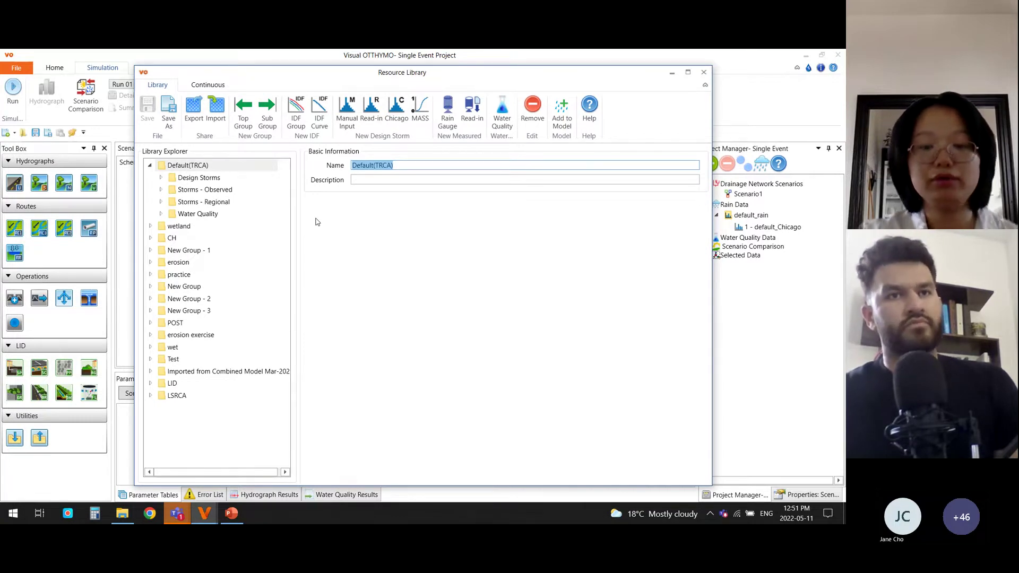
click(703, 72)
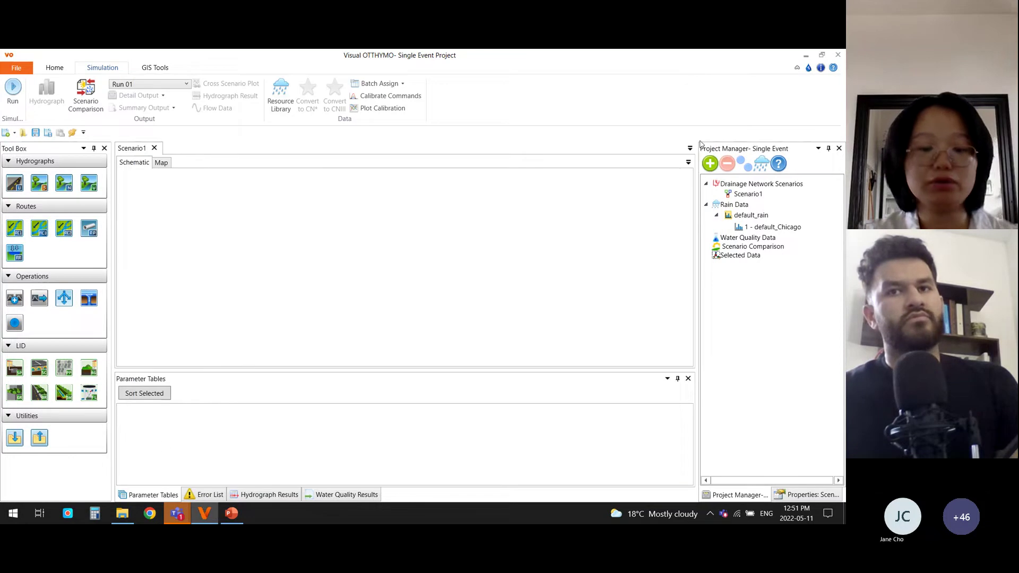
click(123, 514)
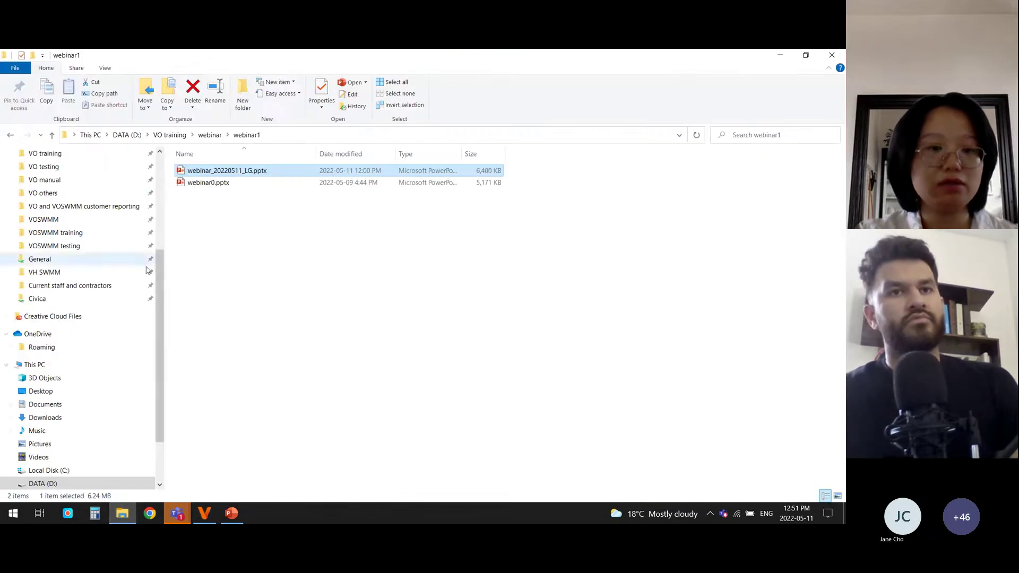
- From the webinar folder, open the Post-Development Runoff .voprj project in Visual OTTHYMO
click(209, 135)
click(301, 196)
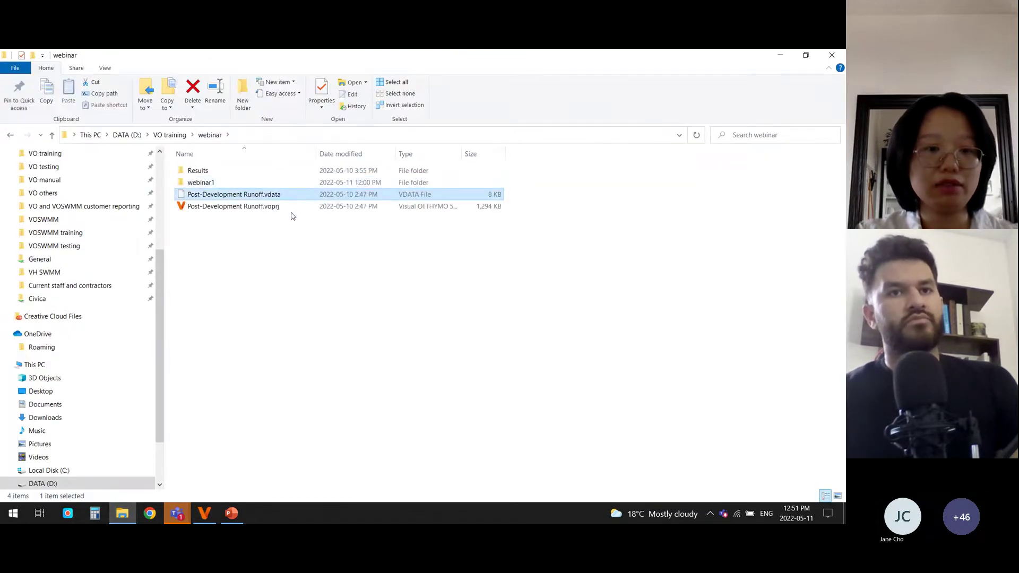
ctrl+click(255, 206)
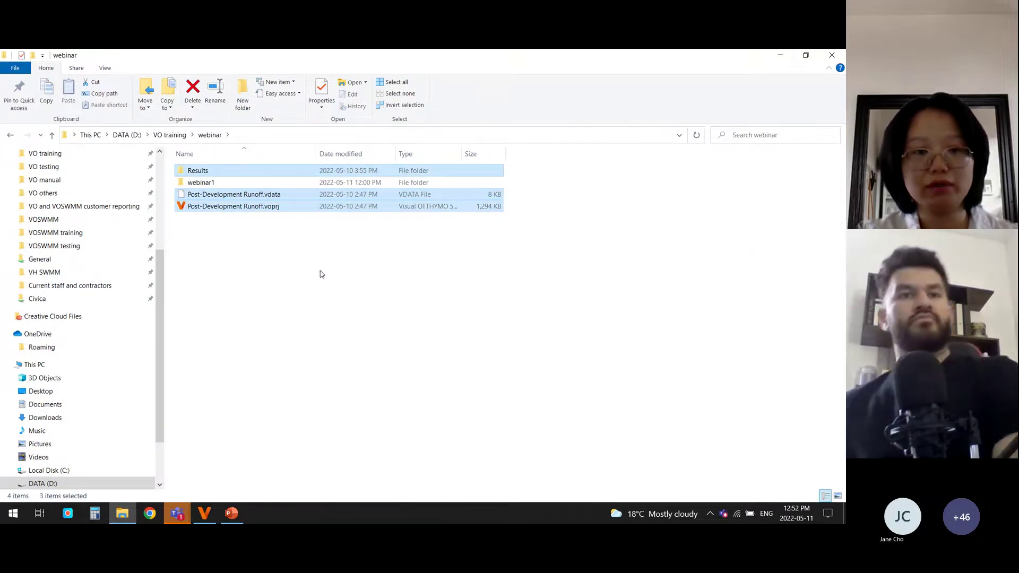
double_click(281, 208)
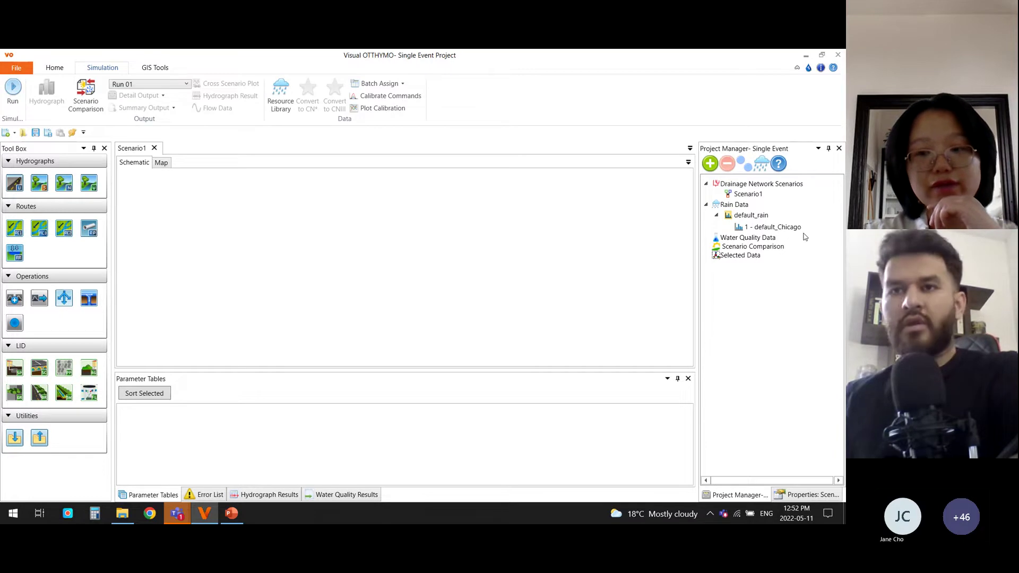
- Select the 1 - default_Chicago storm, then bring the File Explorer webinar folder forward
click(788, 227)
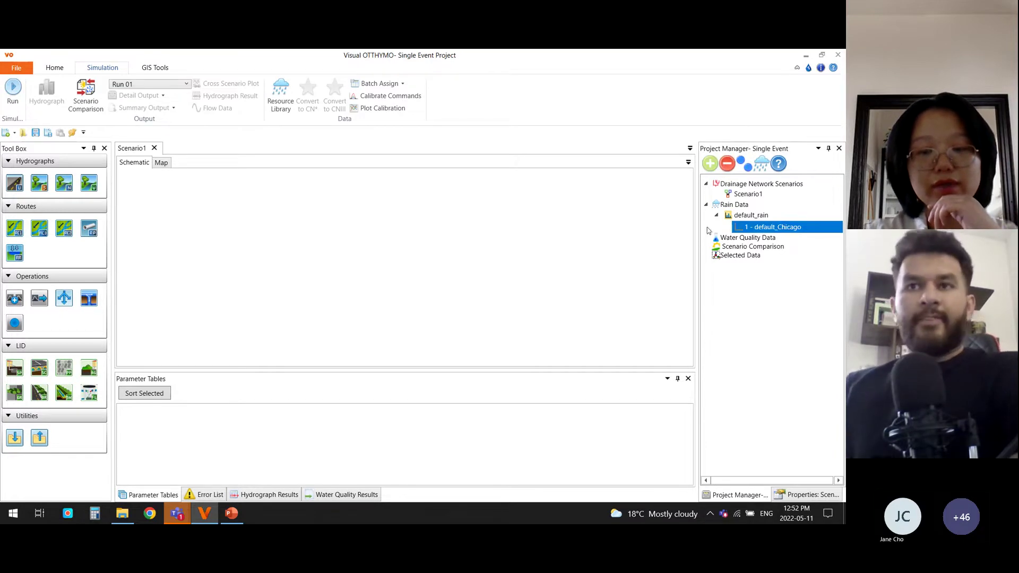
click(130, 513)
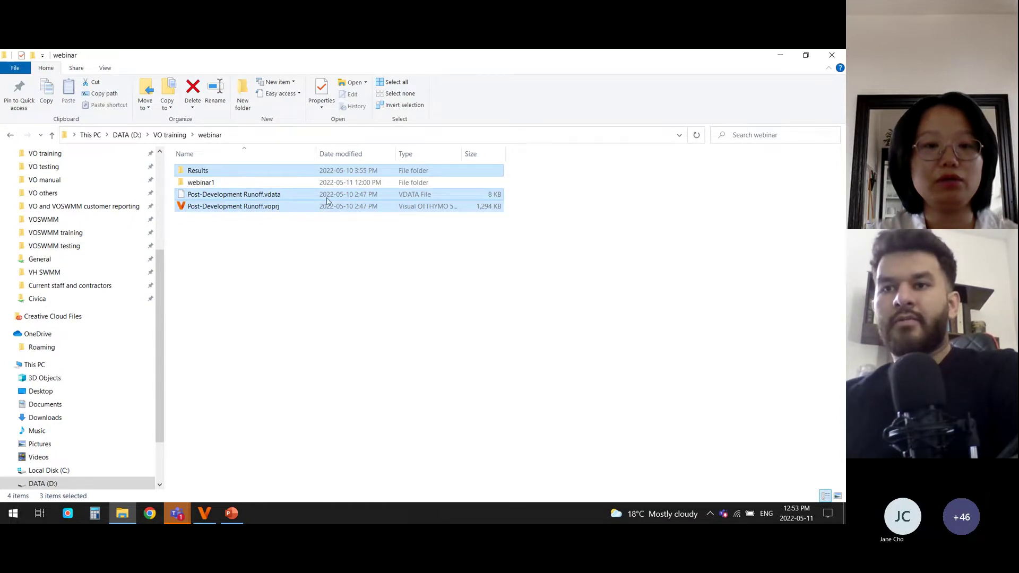
- Clear the file selection in the webinar folder and switch to the SCW Webinar #1 Teams chat
ctrl+click(267, 171)
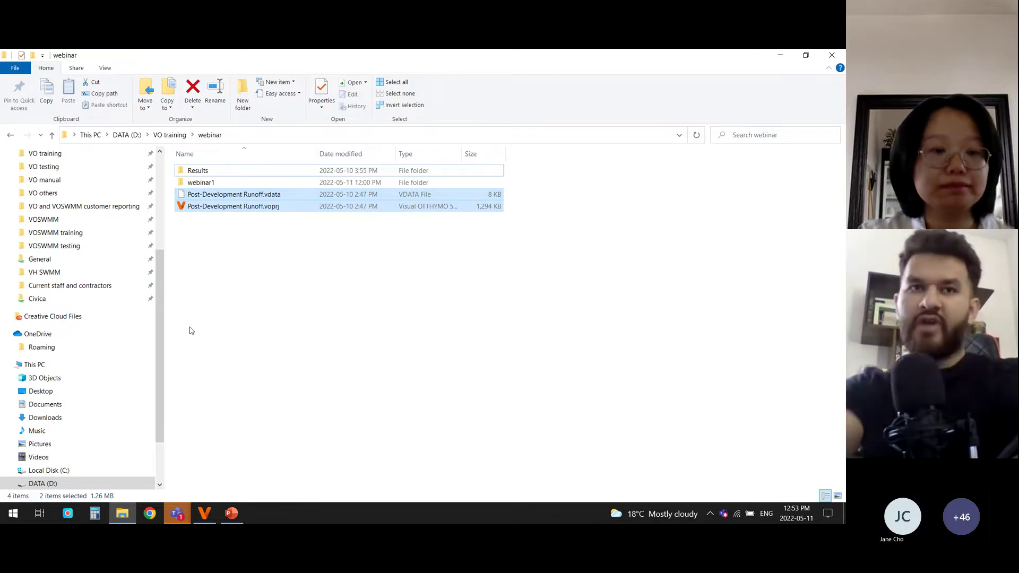
drag(159, 333, 245, 285)
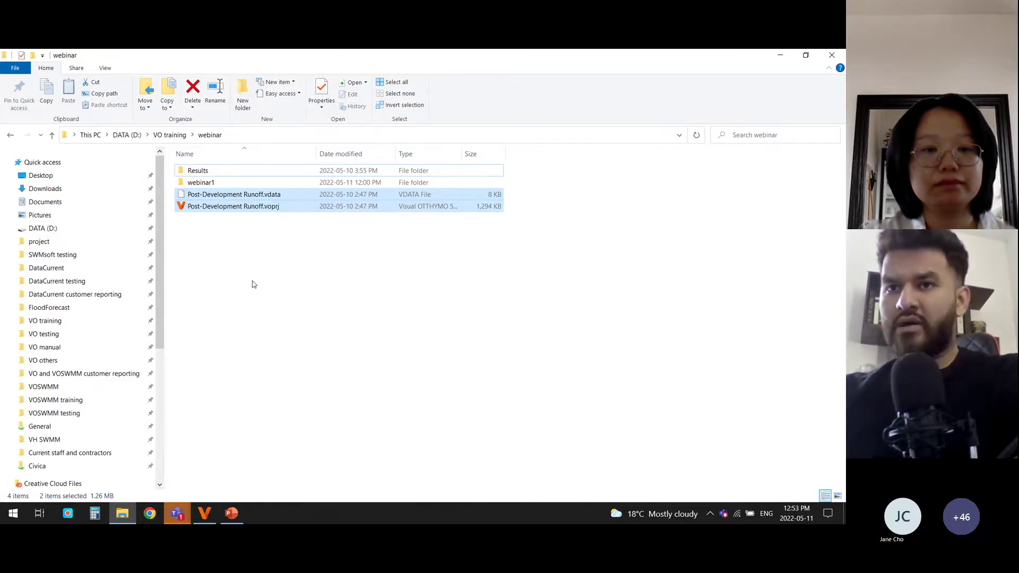
click(253, 284)
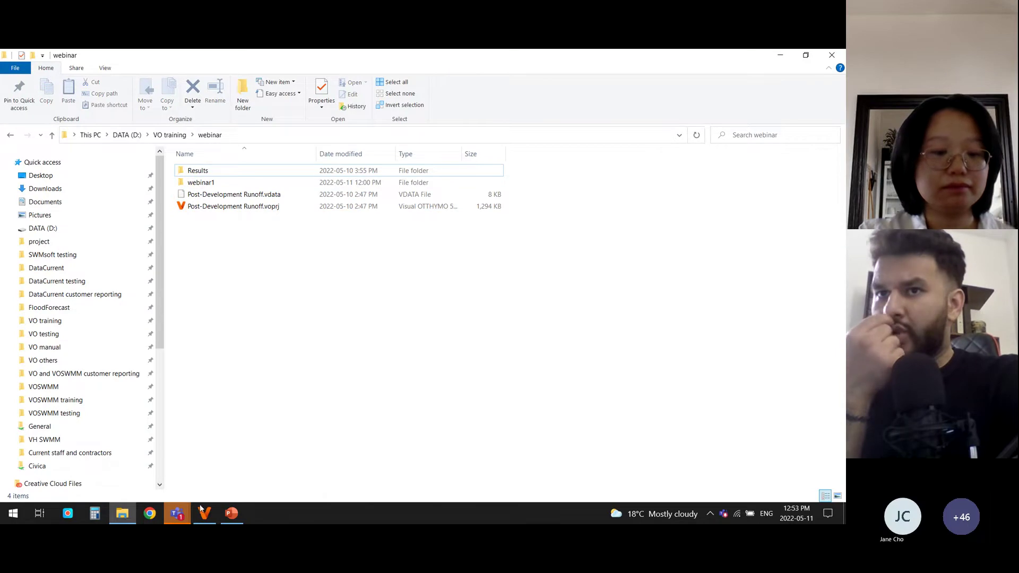
mouse_move(176, 512)
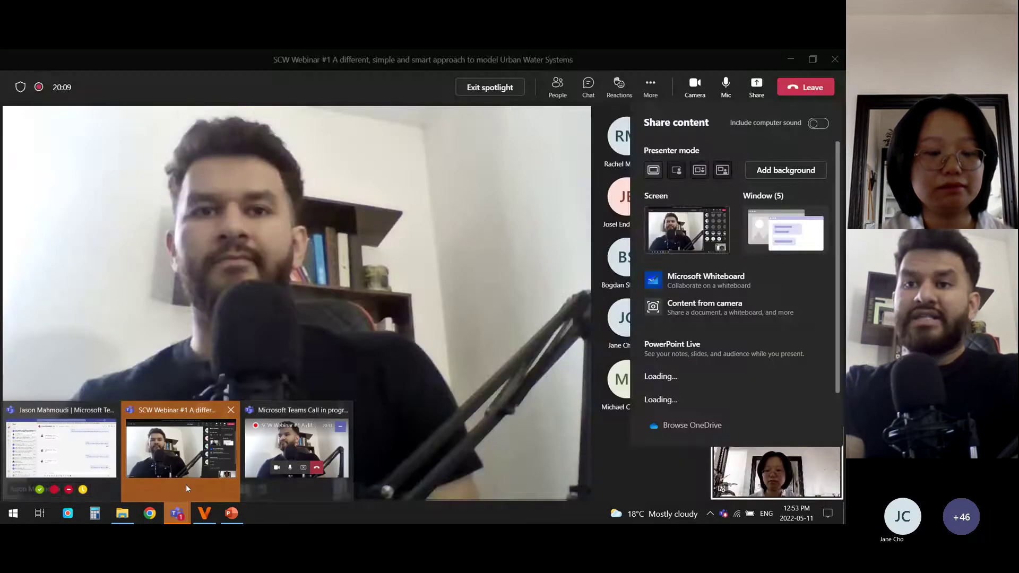
click(187, 482)
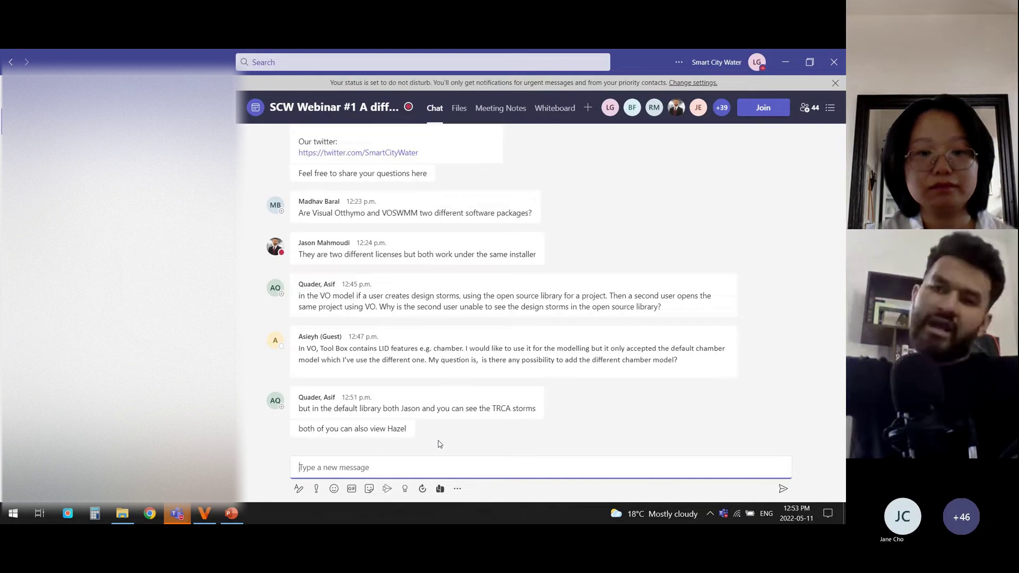
- Bring the Visual OTTHYMO Single Event Project window back in front of Teams
click(175, 515)
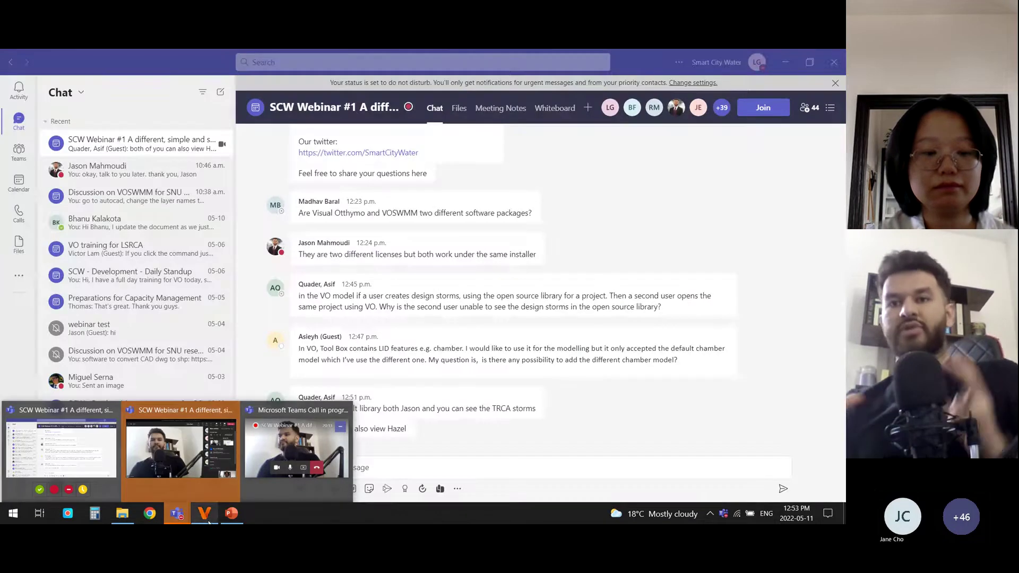
click(207, 518)
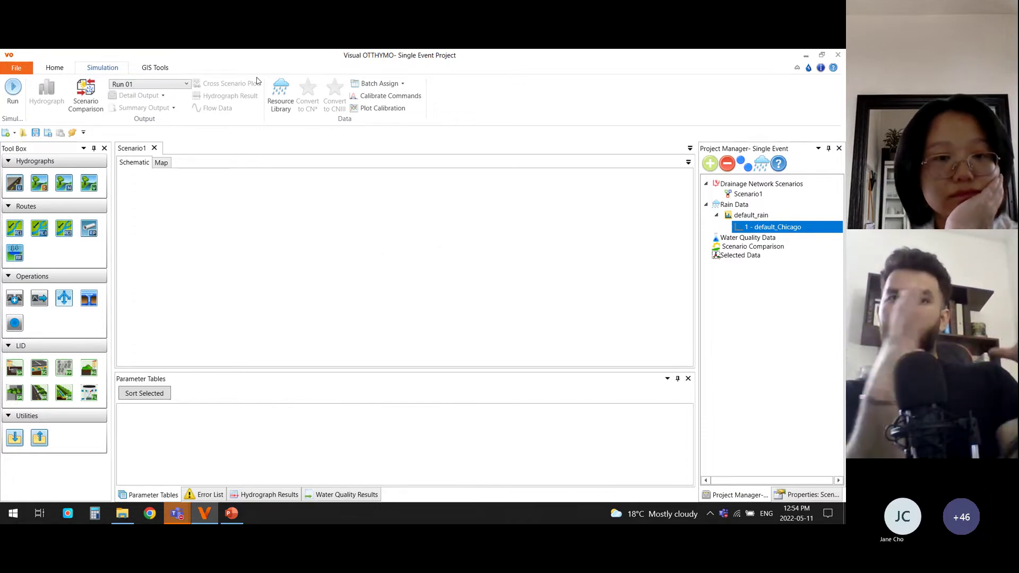
- Open the Resource Library to show the Default(TRCA) group's Design Storms and other storm folders
click(280, 94)
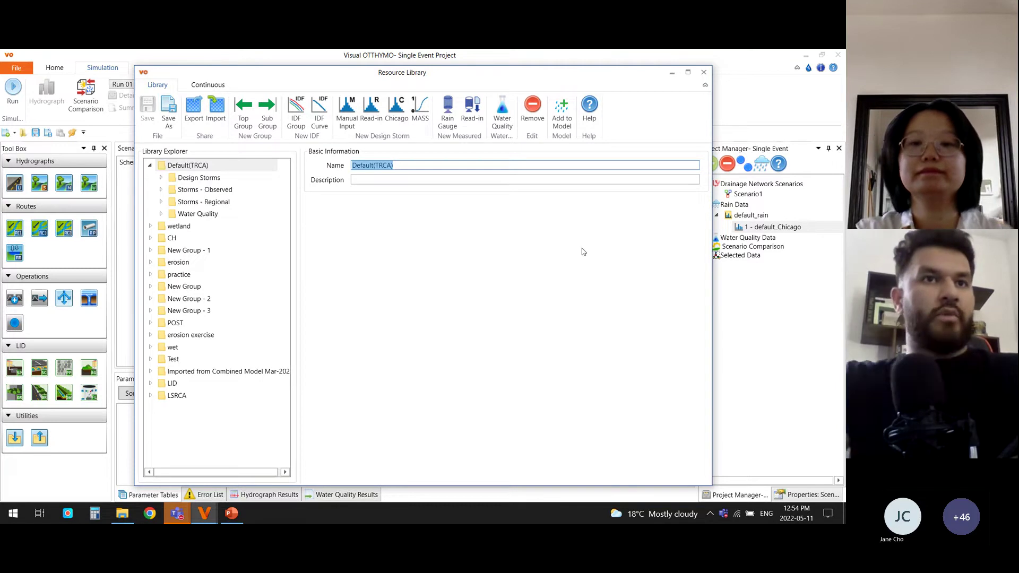
- Inspect the Default(TRCA) group's name and description, then close the Resource Library
click(481, 182)
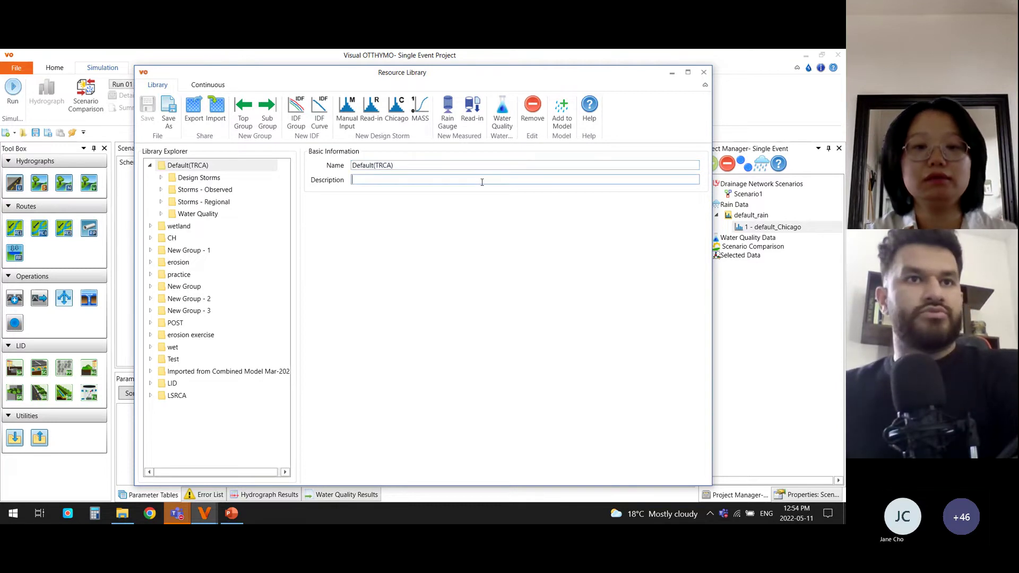
click(483, 167)
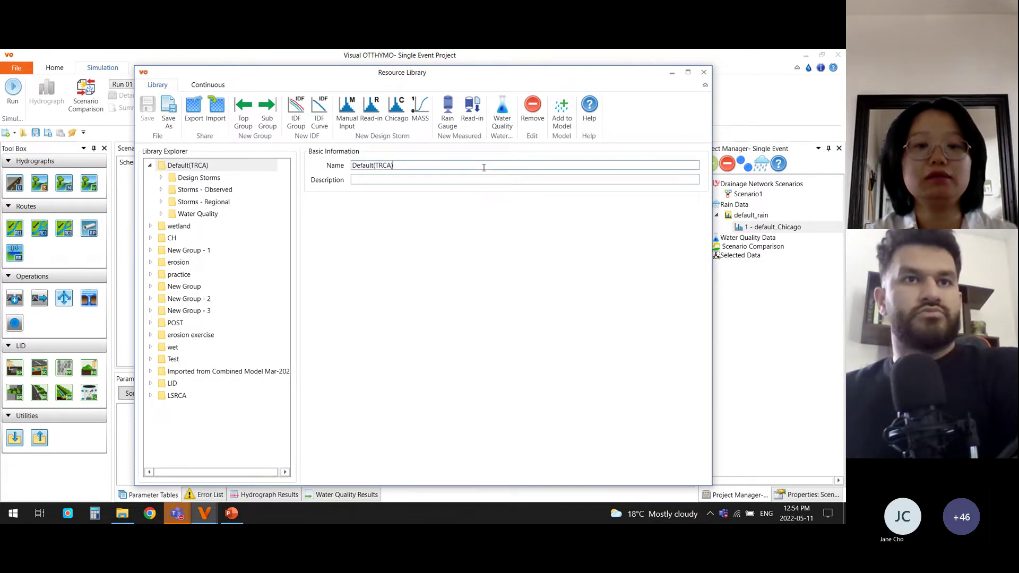
click(191, 168)
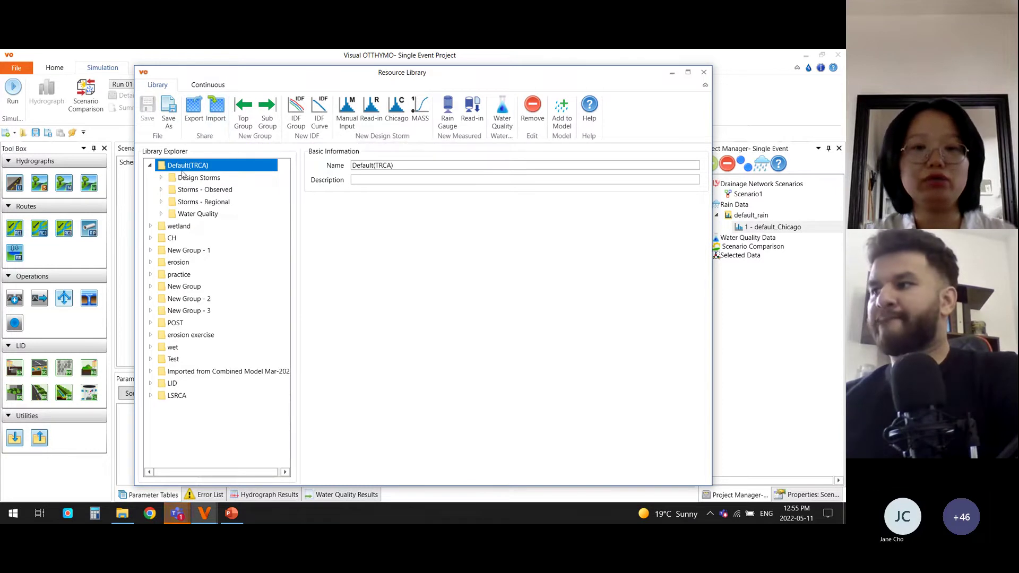
click(704, 72)
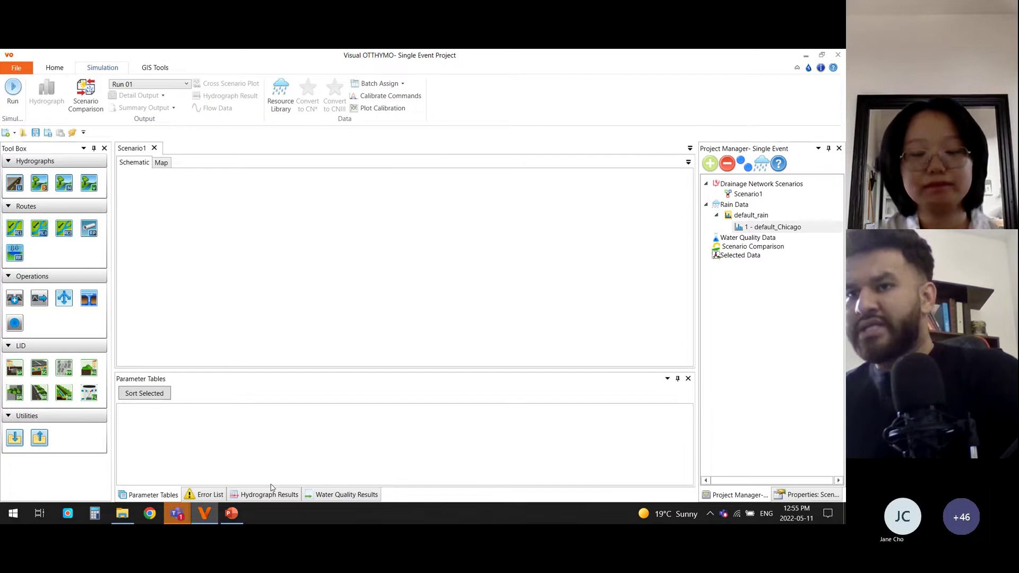
- Widen the Tool Box panel slightly beside the Scenario1 schematic
mouse_move(177, 513)
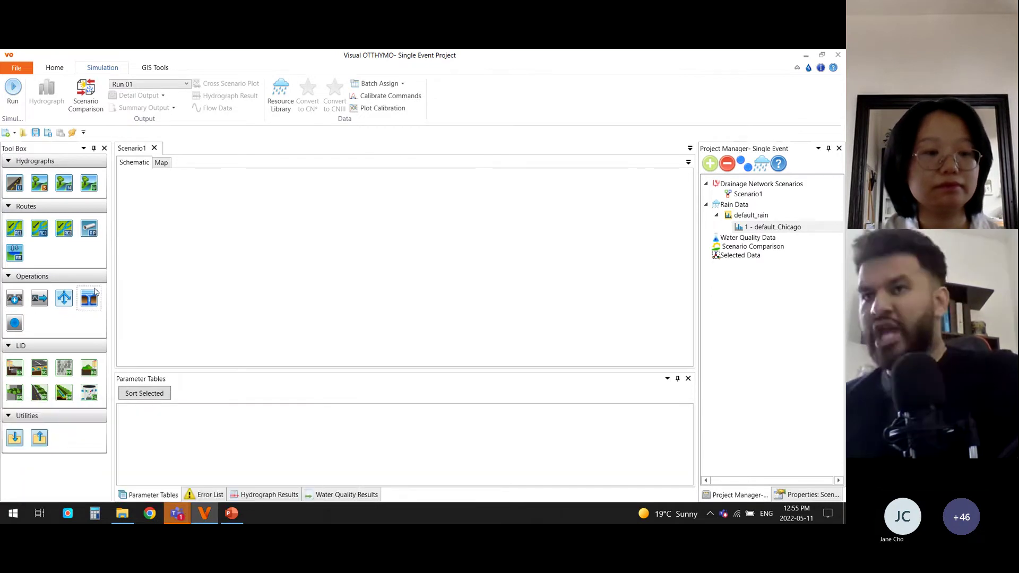
drag(112, 305, 117, 300)
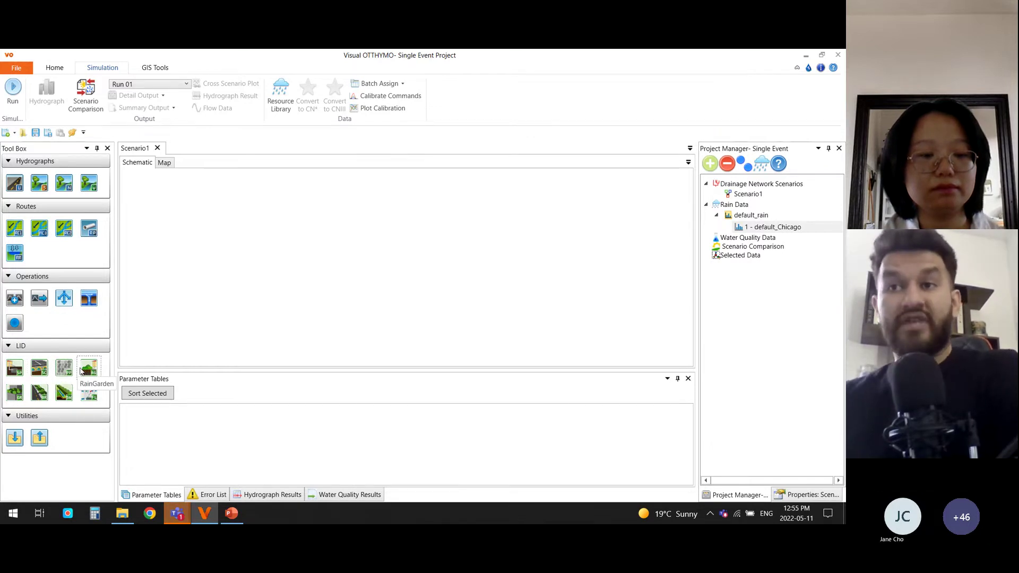
- Place a Chamber LID element on the Scenario1 schematic and widen the right-hand project panel
drag(42, 369, 303, 229)
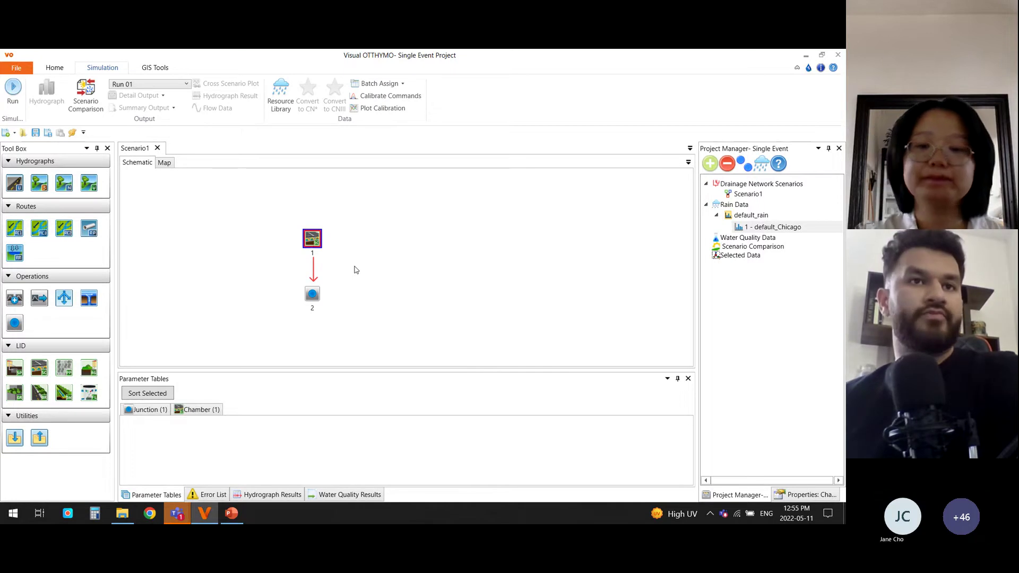
drag(697, 309, 689, 309)
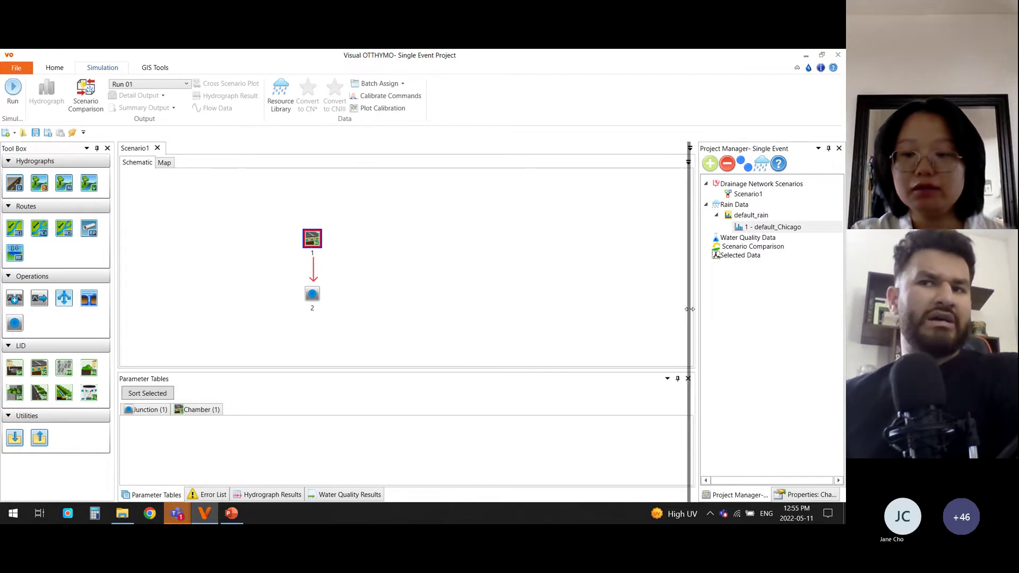
- Set Chamber - 1's manufacturer to Other and open its Depth-Storage Rating Curve editor
click(805, 494)
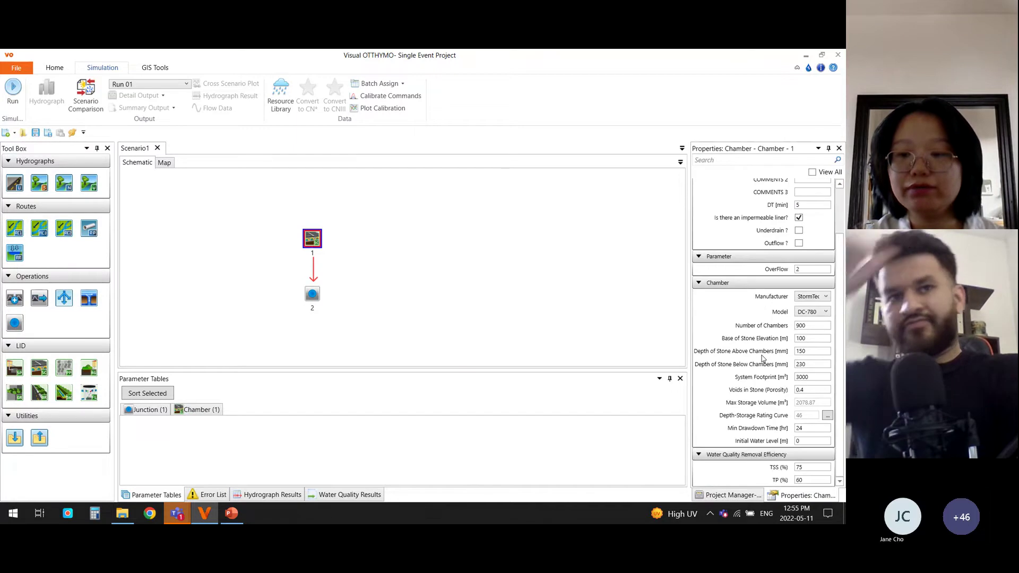
scroll(767, 356, down, 1)
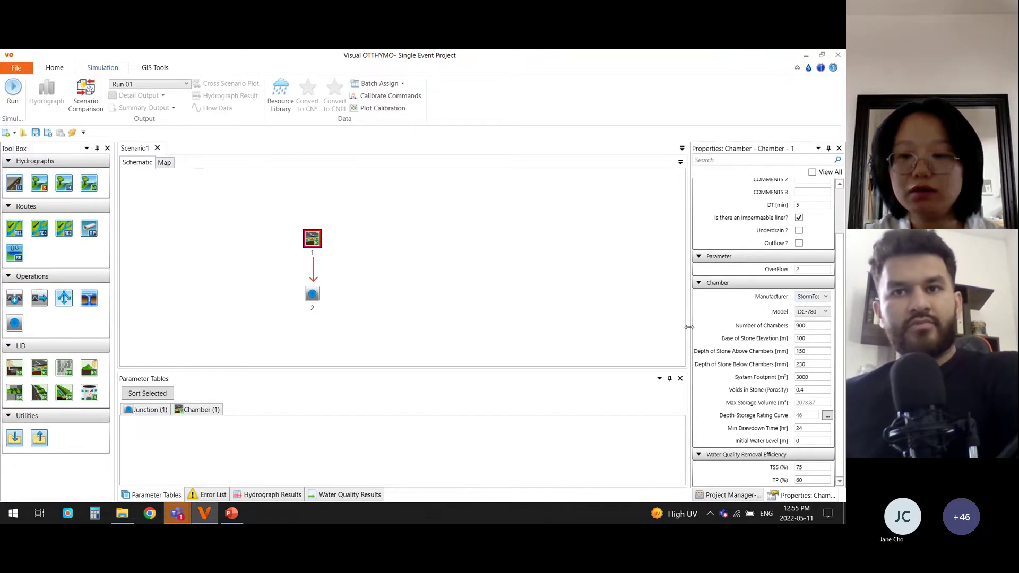
drag(689, 326, 659, 326)
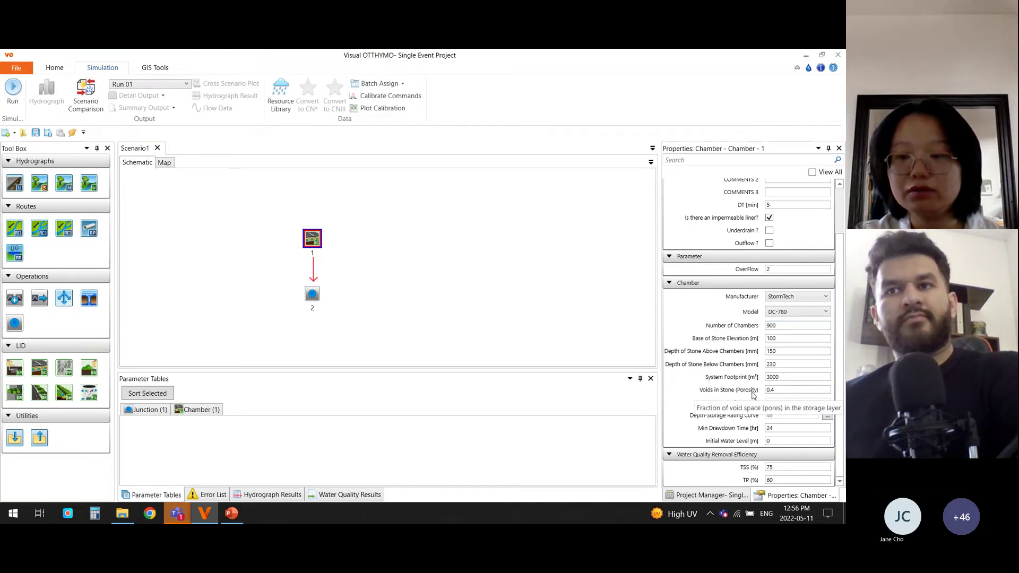
click(790, 298)
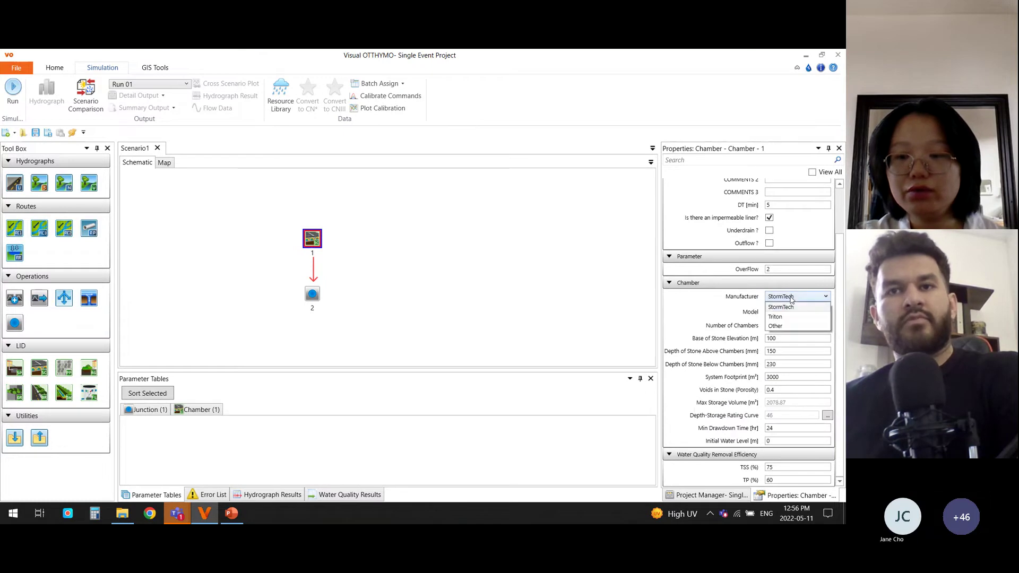
click(787, 326)
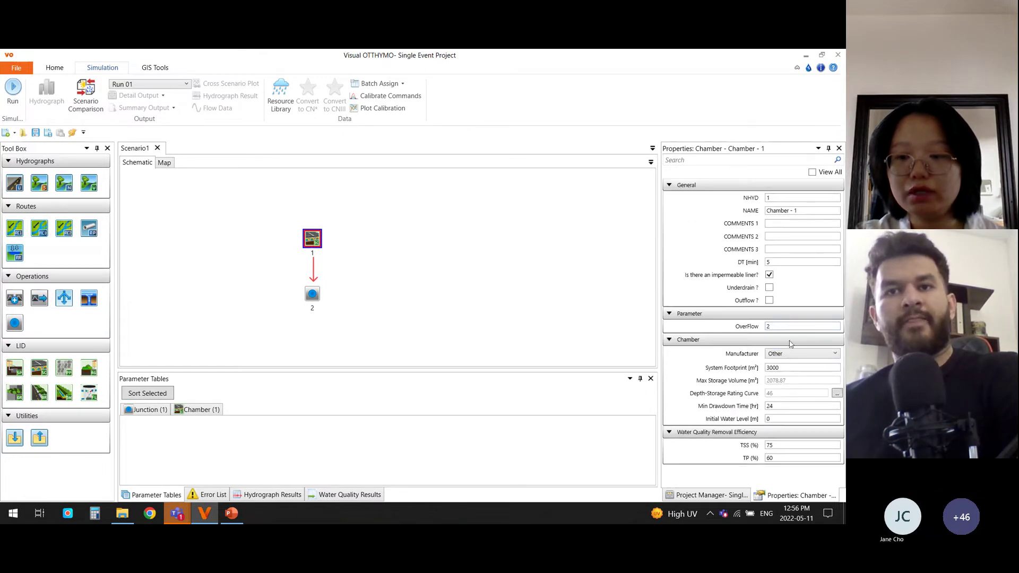
click(778, 354)
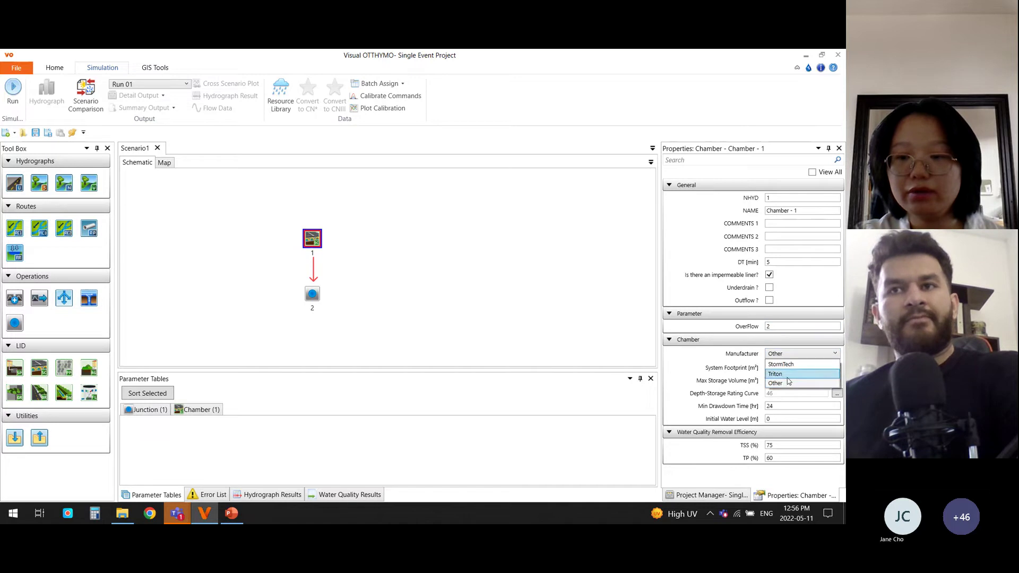
click(789, 383)
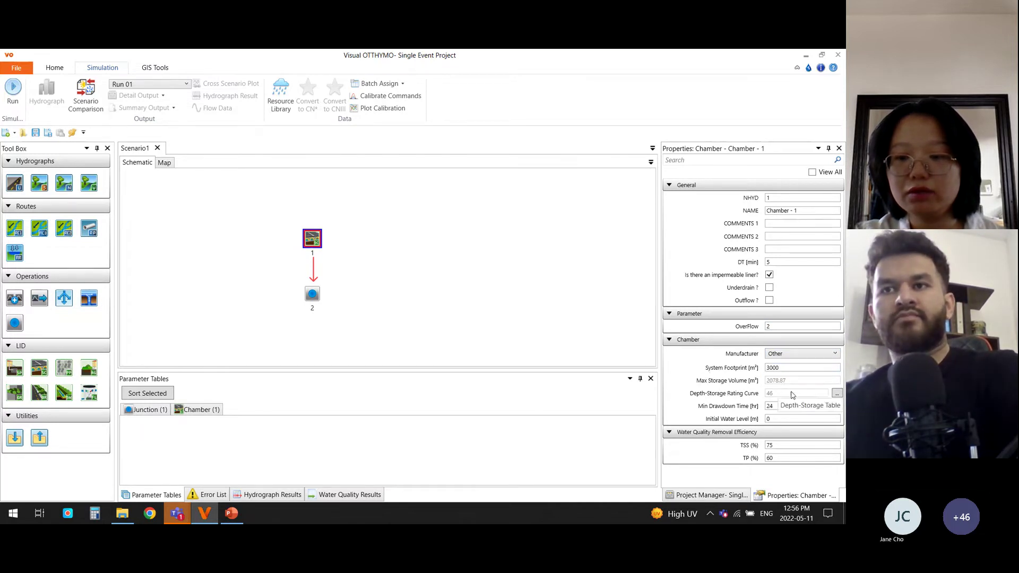
click(837, 394)
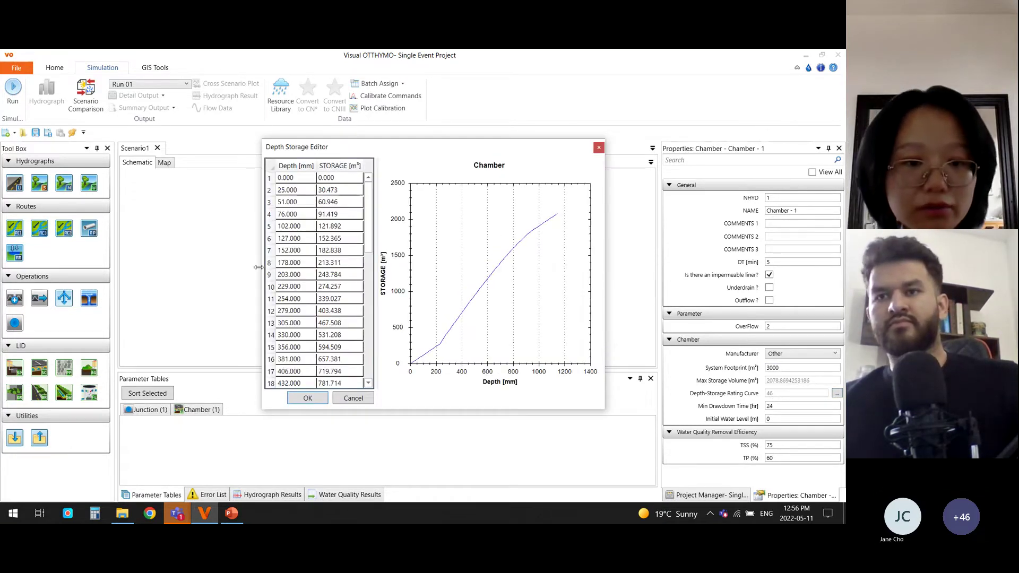
- Trim the Chamber - 1 depth-storage curve to seven rows (0–152 mm), giving about 182.8 m³ max storage
scroll(281, 275, down, 10)
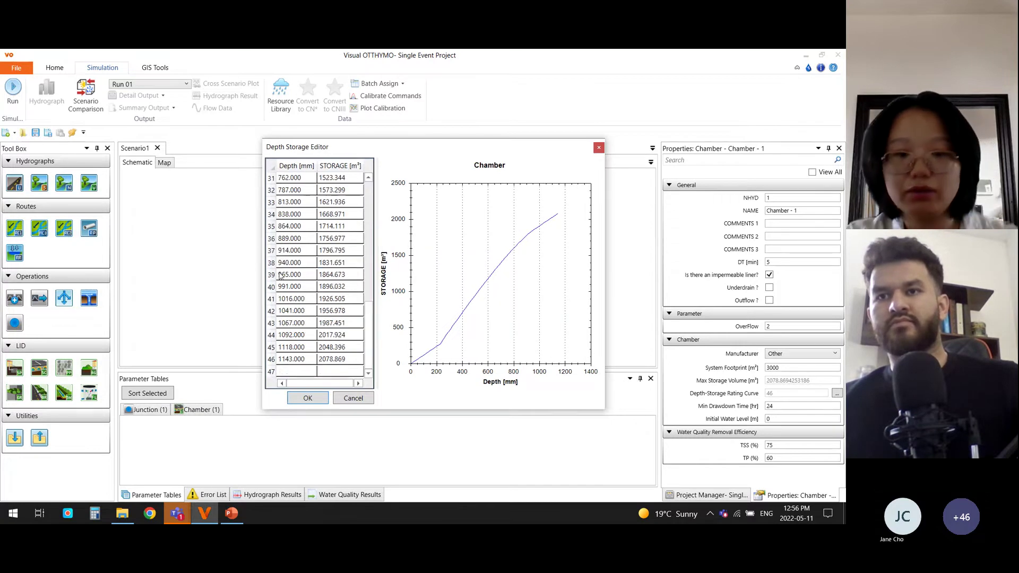
key(ctrl+a)
right_click(306, 318)
click(332, 335)
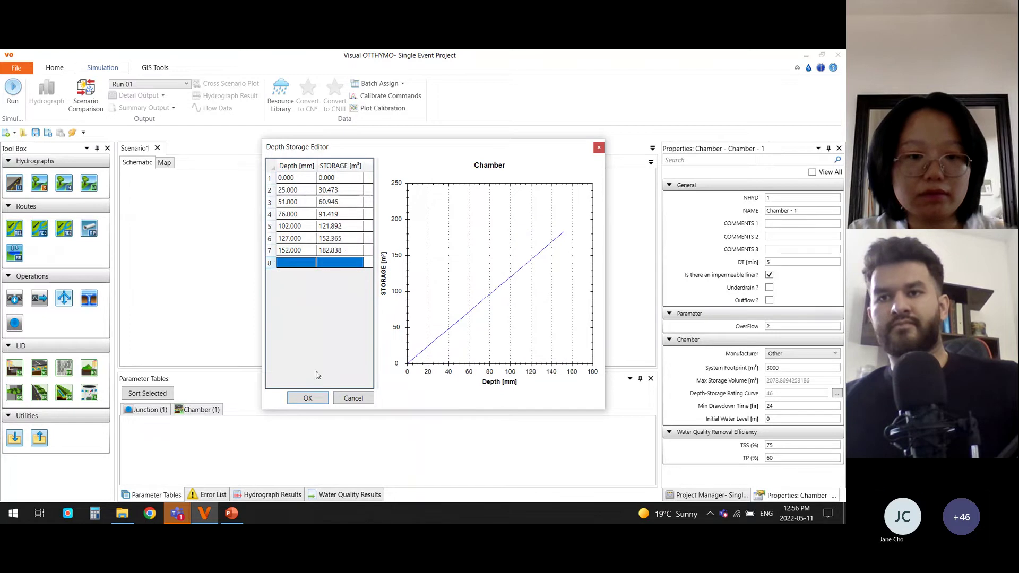
click(308, 398)
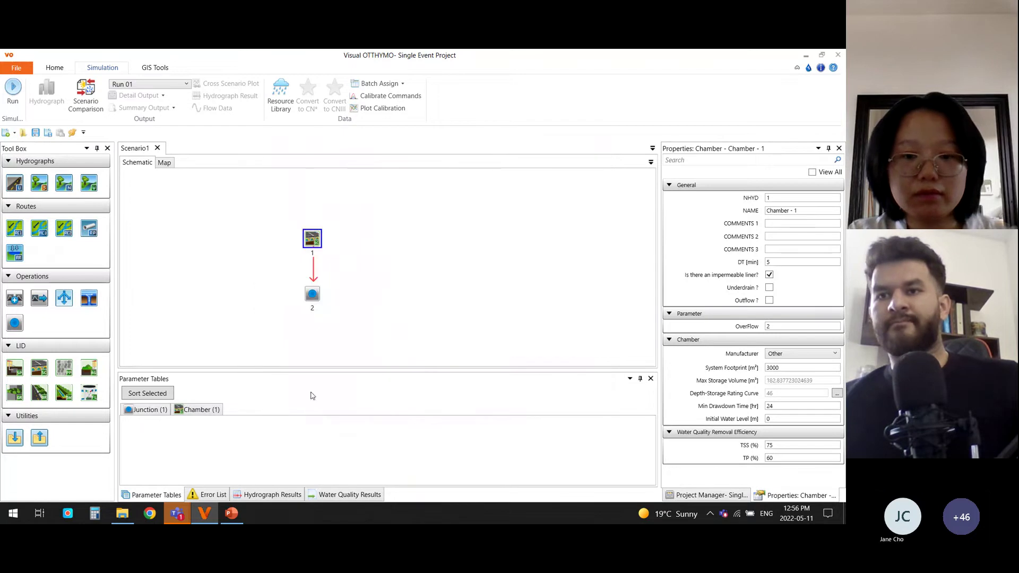
click(837, 393)
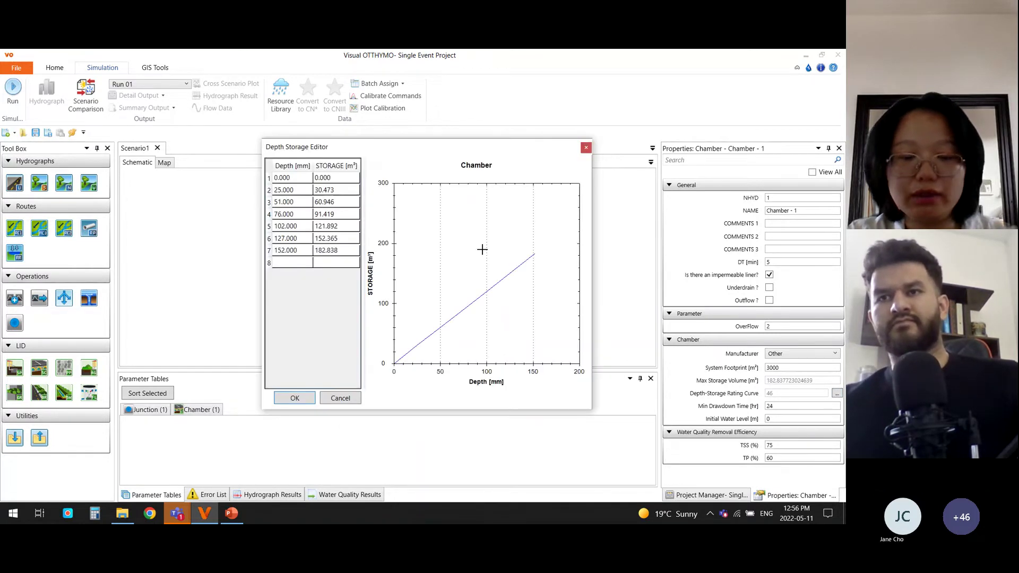
click(294, 398)
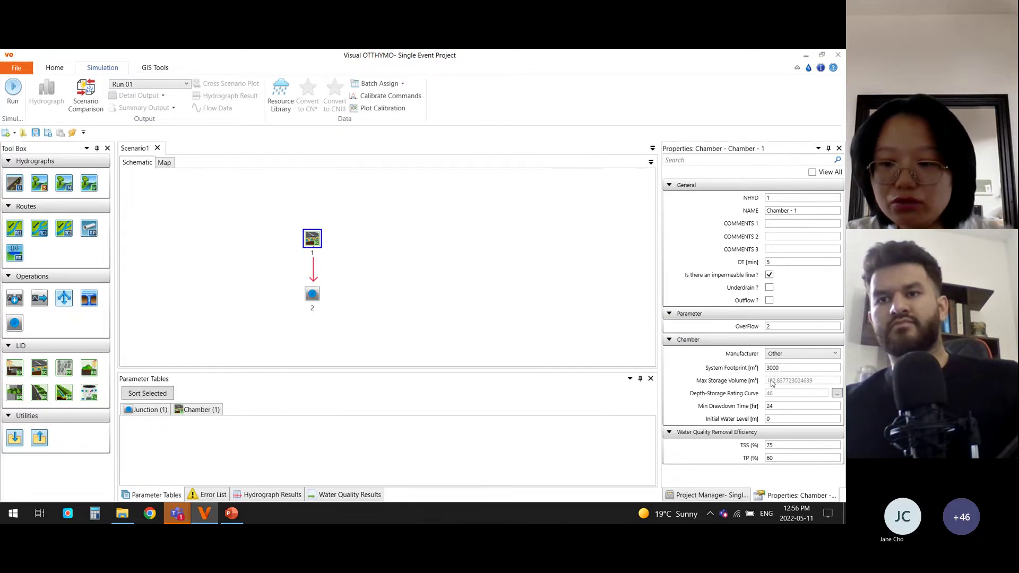
- Try the StormTech and Triton chamber manufacturer presets, then set the manufacturer back to Other
click(790, 354)
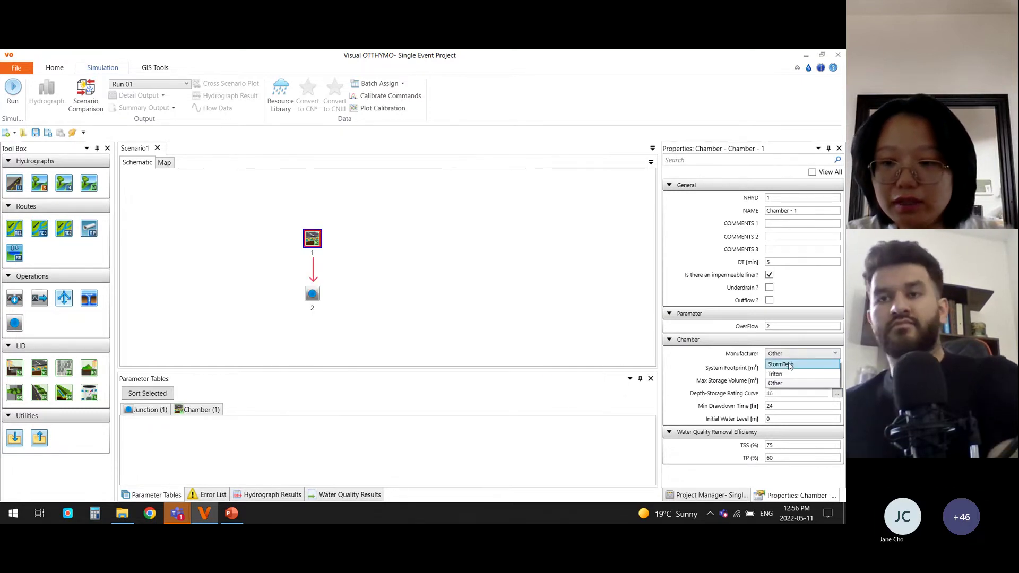
click(789, 366)
click(777, 354)
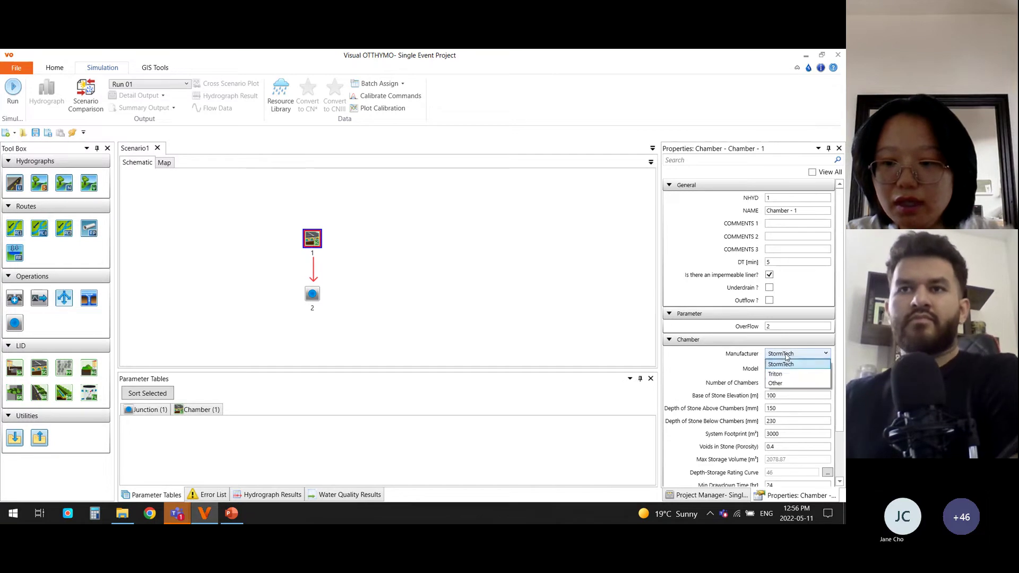
click(784, 373)
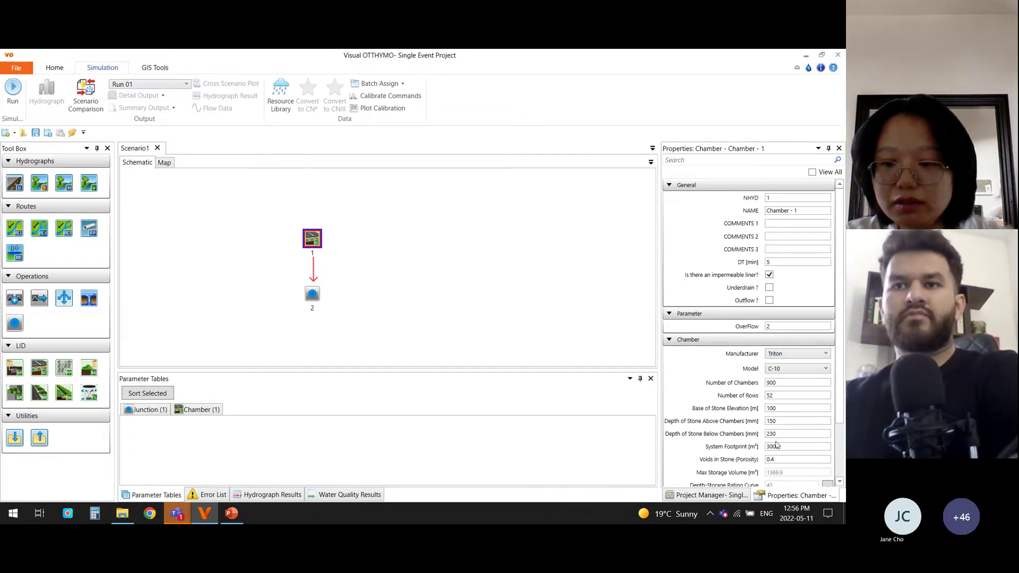
scroll(793, 351, down, 2)
click(793, 284)
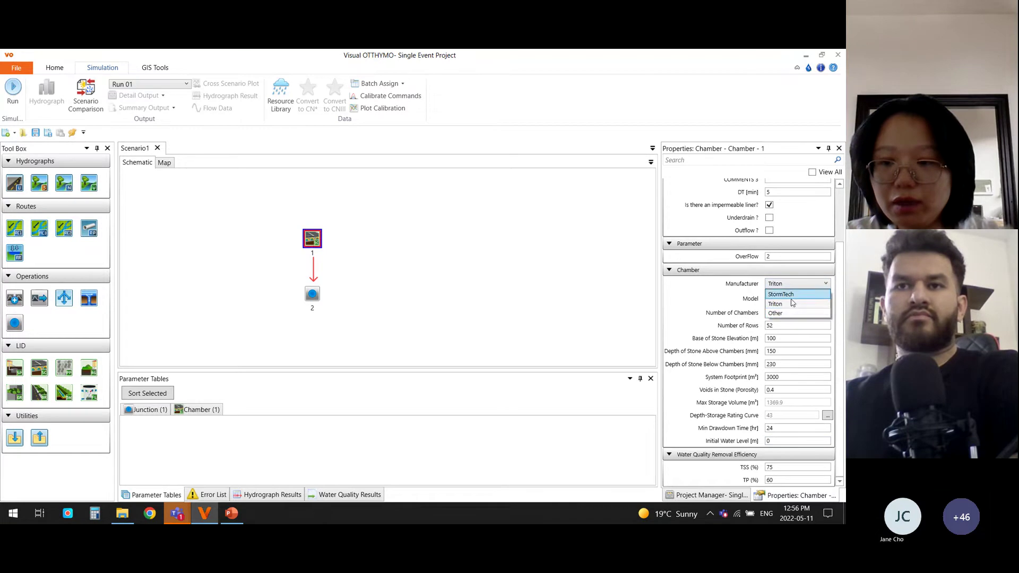
click(785, 317)
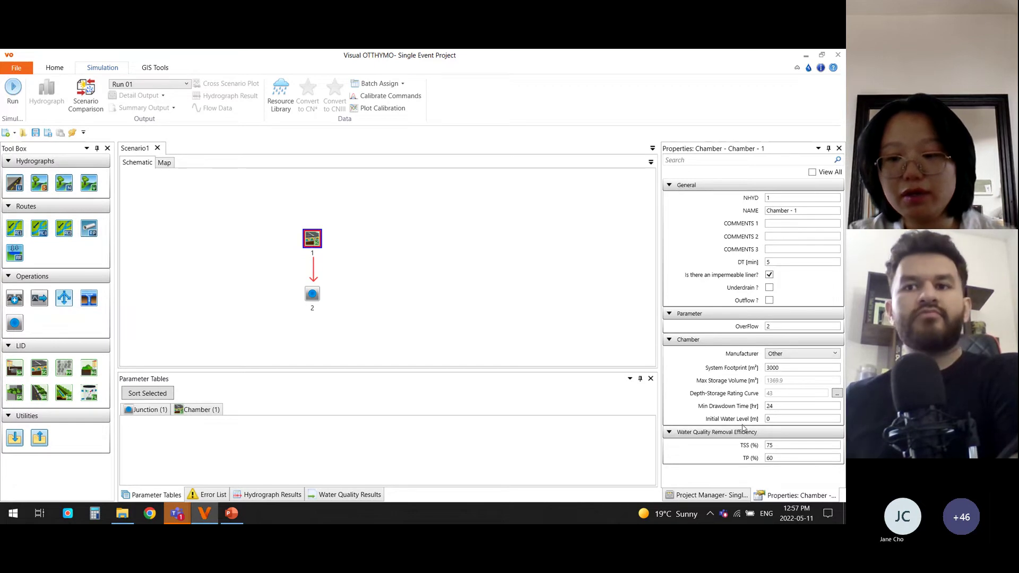
- Display the Scenario1 scenario properties by selecting empty schematic canvas
mouse_move(743, 422)
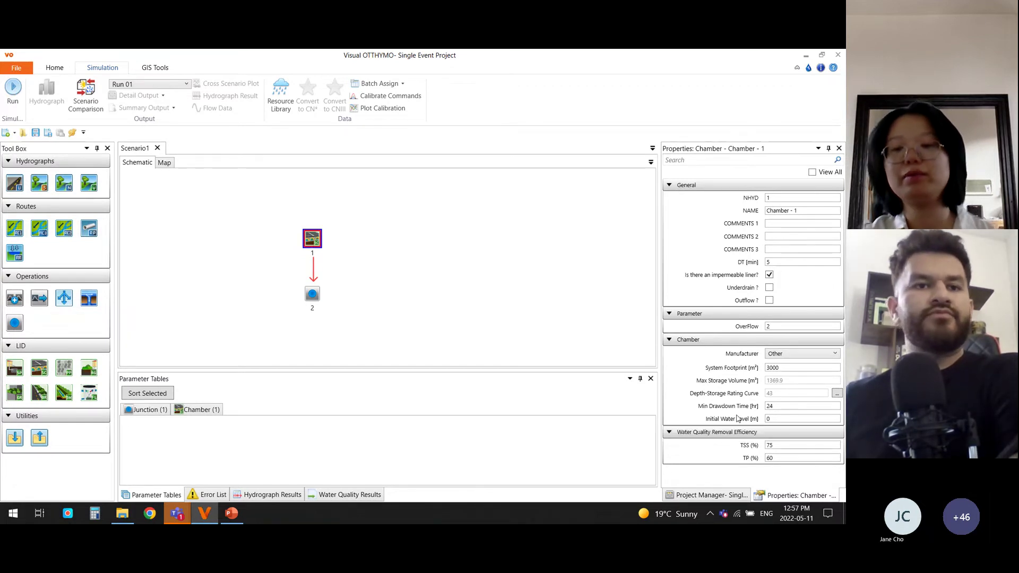
mouse_move(712, 409)
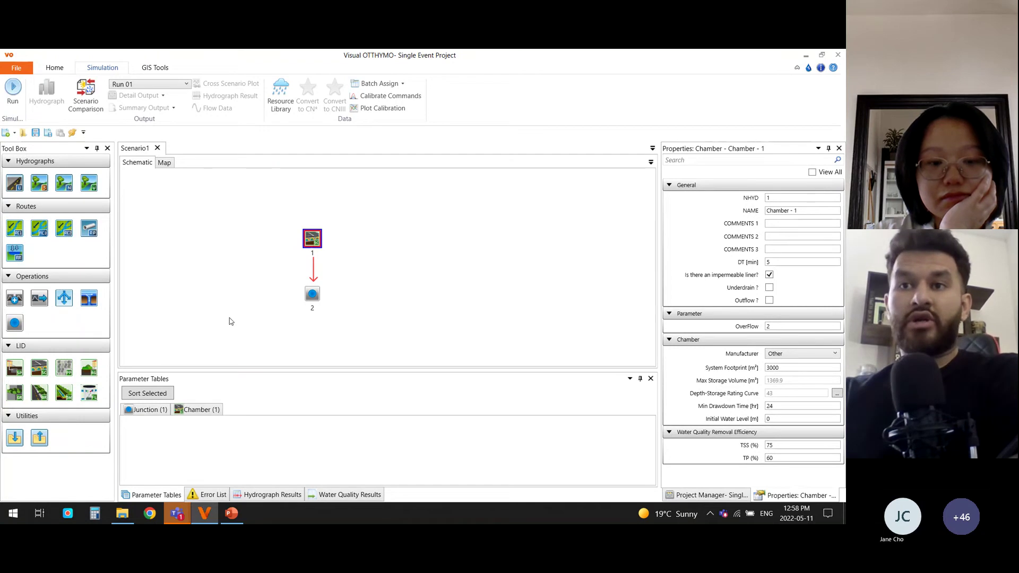
click(231, 338)
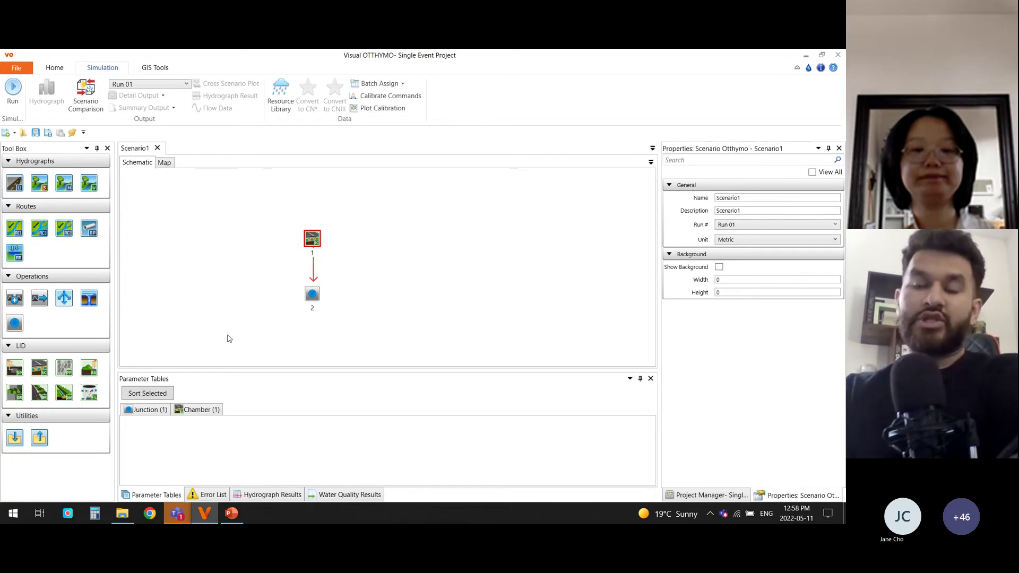
mouse_move(177, 513)
click(78, 458)
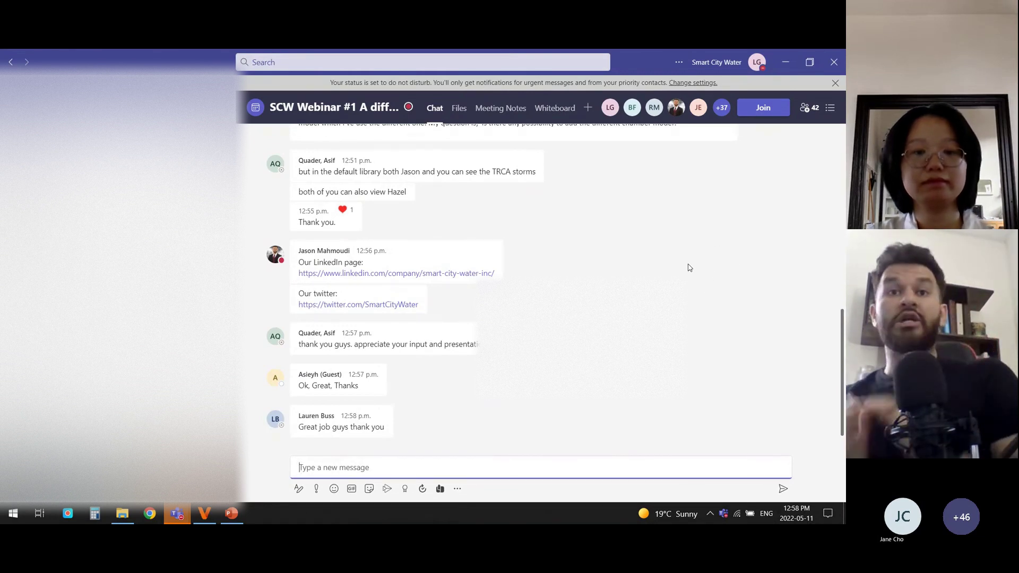
click(785, 62)
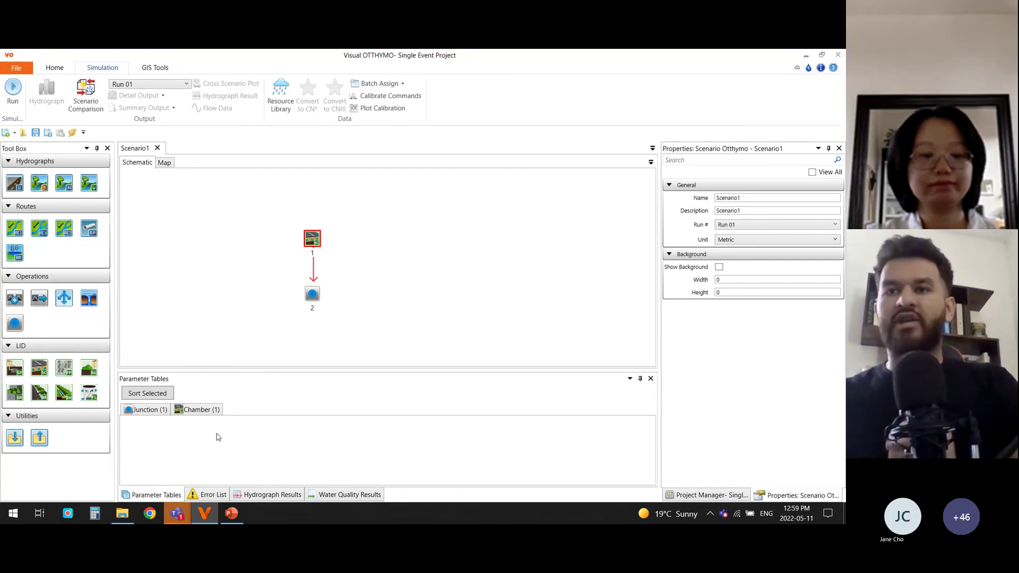
- Bring the SCW Webinar #1 Teams chat forward, then minimize it
mouse_move(178, 514)
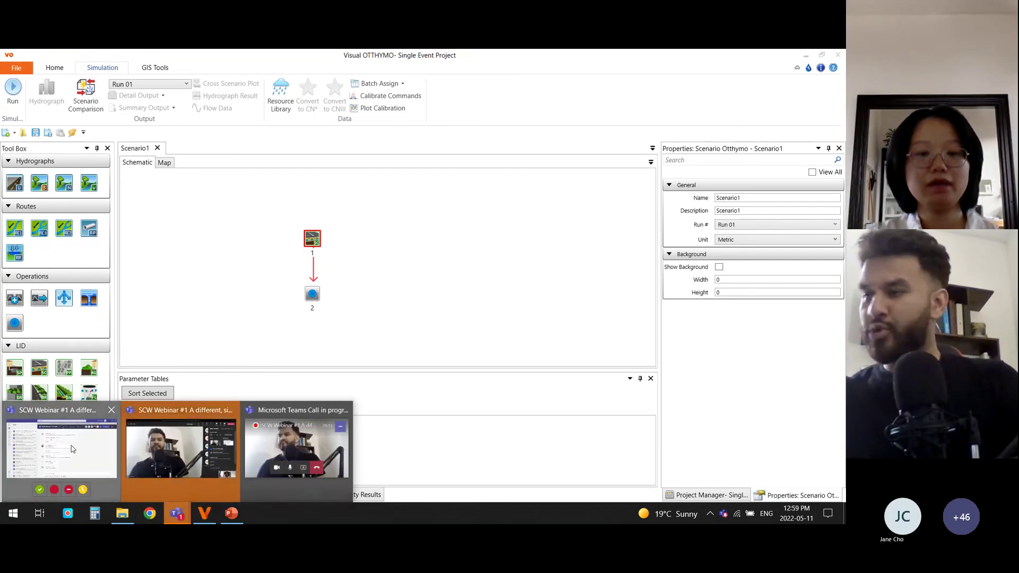
click(46, 445)
click(785, 62)
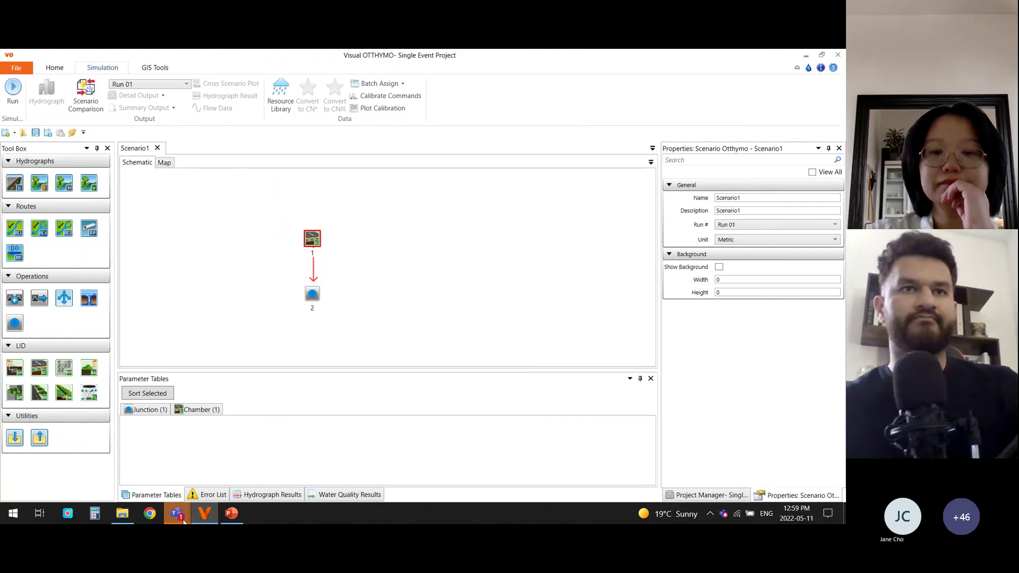
- Bring the Teams webinar meeting window with the participant gallery to the front
mouse_move(180, 515)
mouse_move(185, 492)
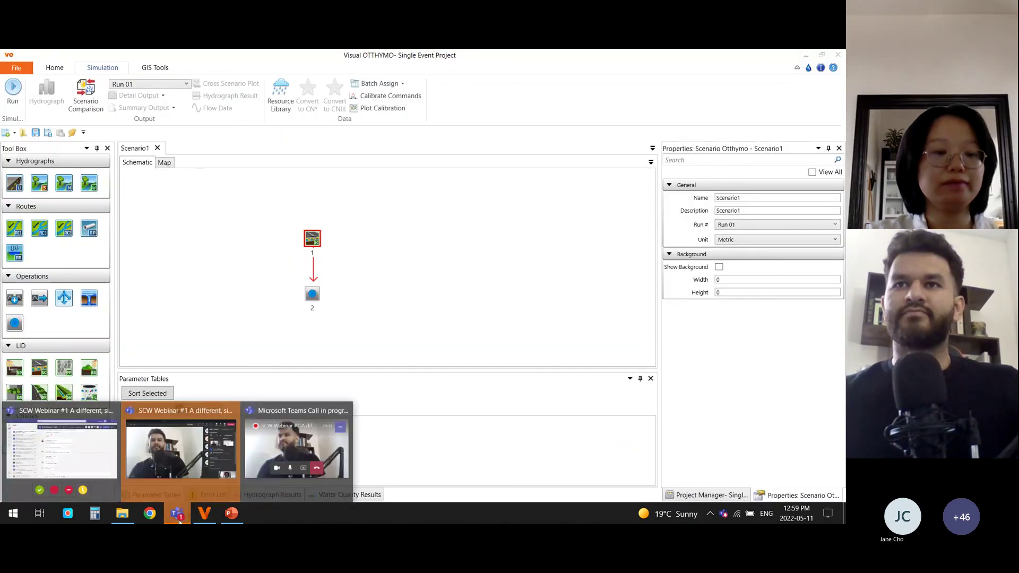
click(176, 479)
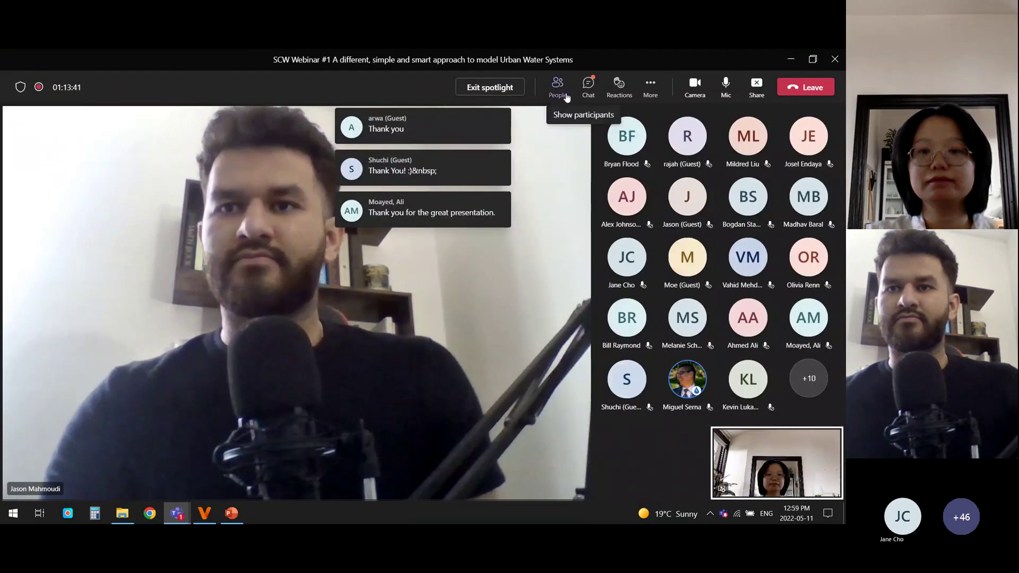